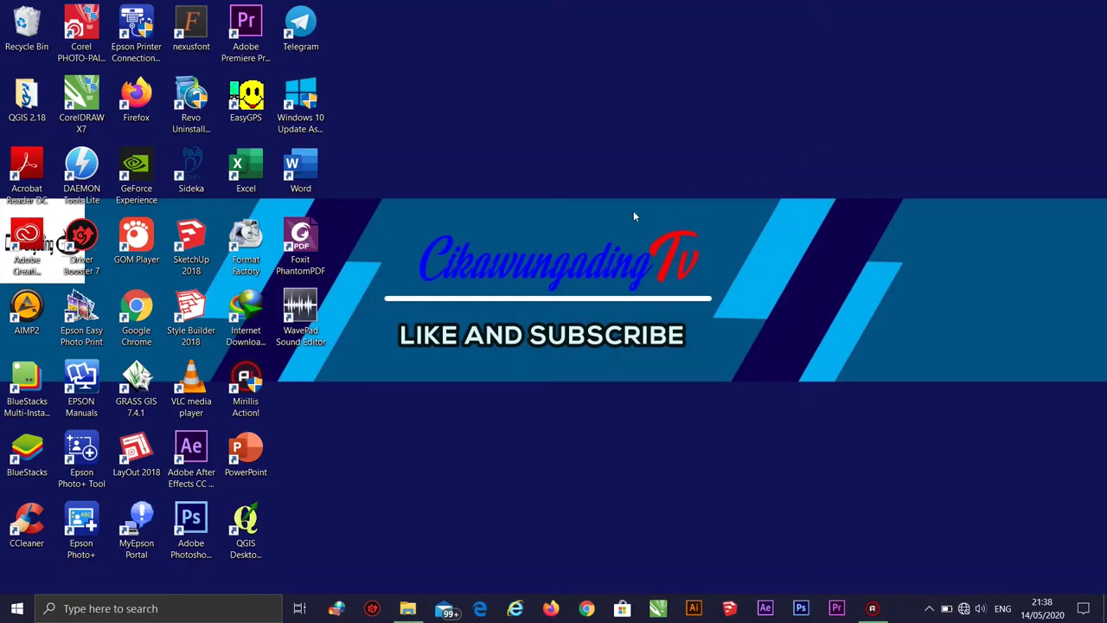
Step: Refresh the desktop several times from its right-click menu
right_click(605, 109)
click(645, 151)
right_click(617, 109)
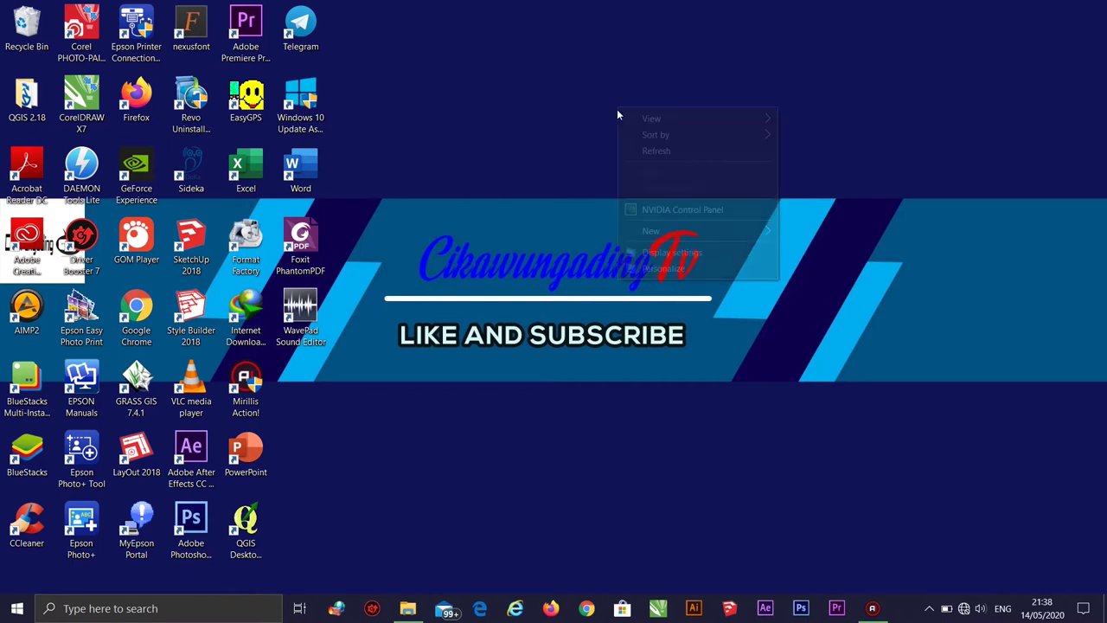
click(658, 151)
right_click(631, 109)
click(665, 153)
right_click(630, 113)
click(685, 160)
right_click(641, 123)
click(689, 168)
right_click(642, 128)
click(686, 176)
right_click(641, 130)
click(679, 175)
right_click(637, 132)
click(669, 177)
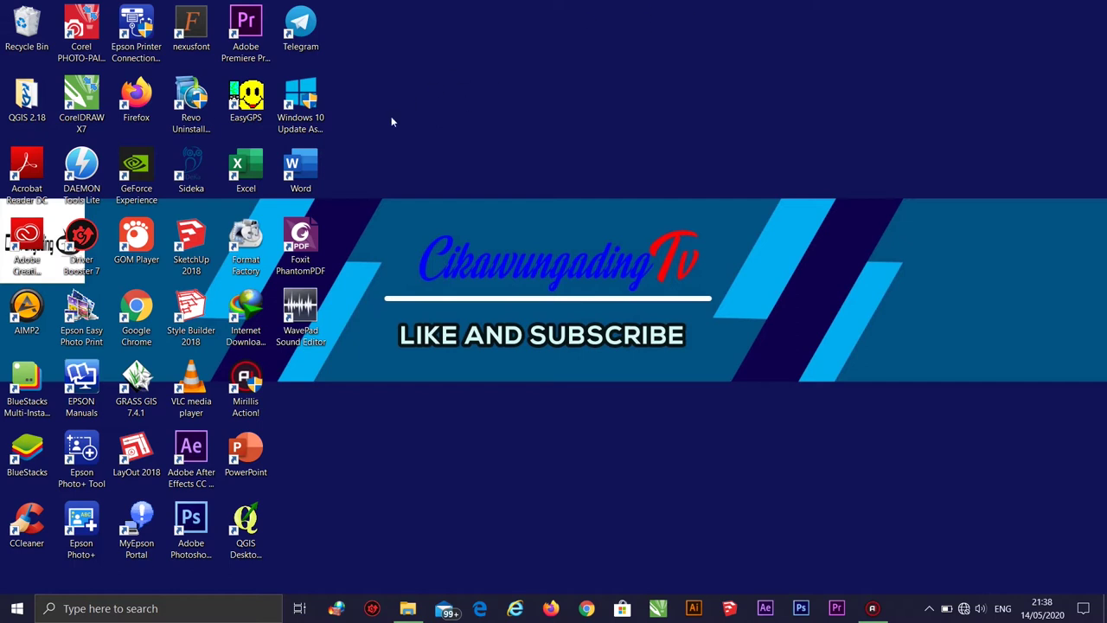
Step: Launch Word and start a maximized blank document
double_click(300, 169)
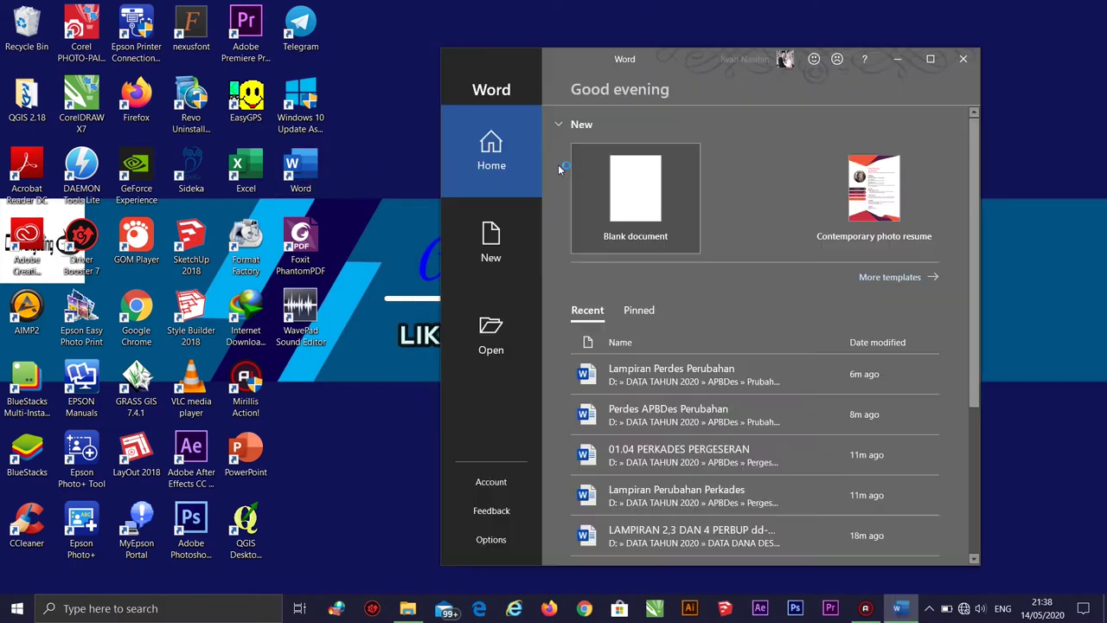
click(633, 195)
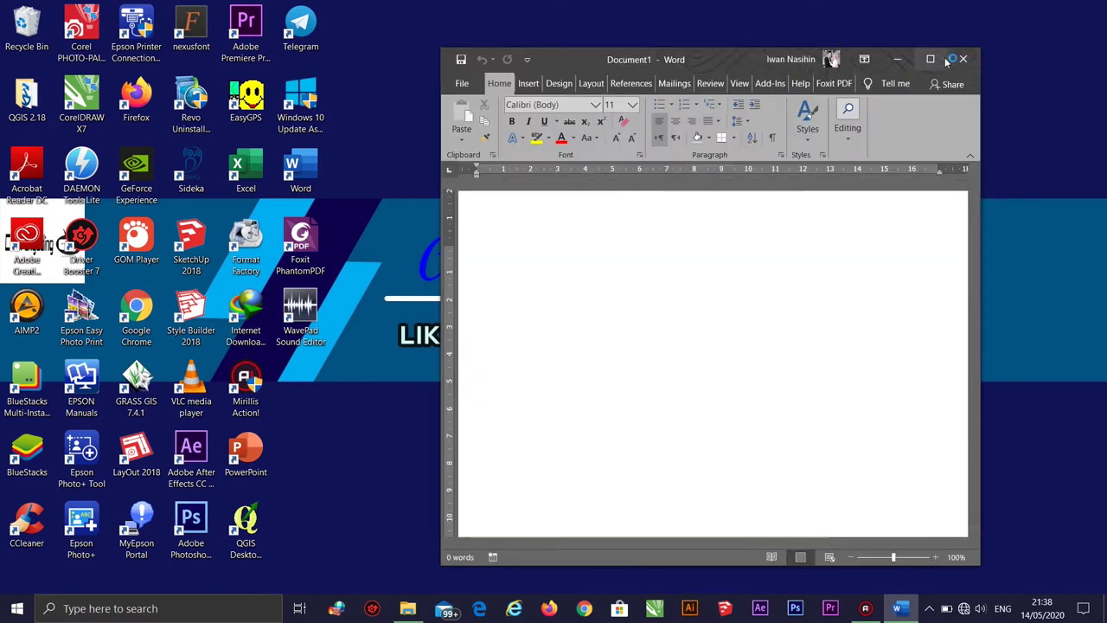
click(931, 58)
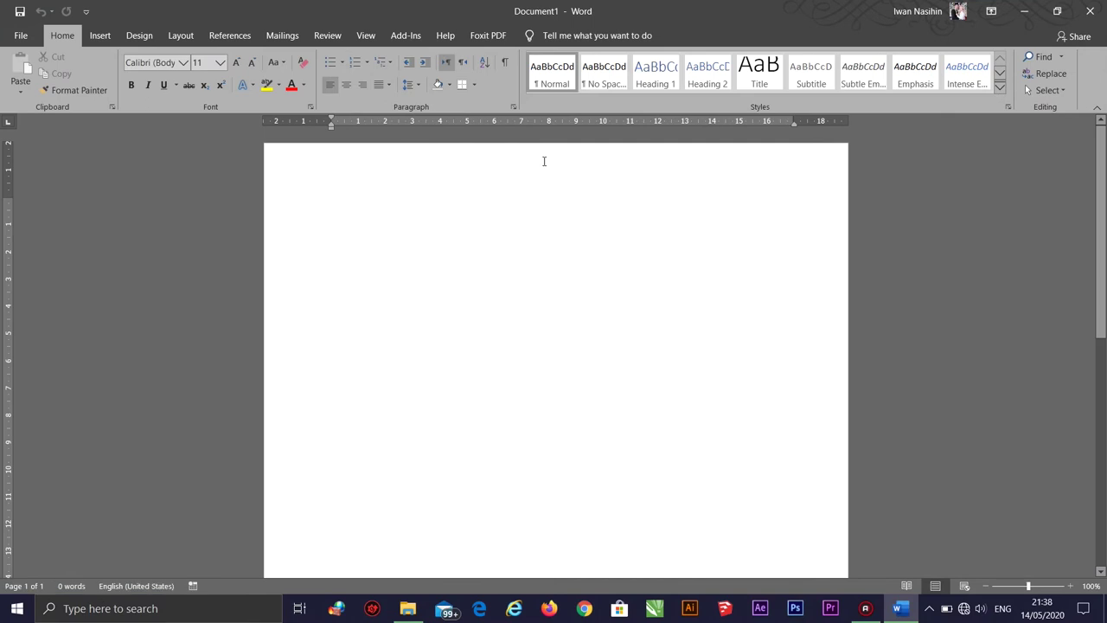
Step: Set up the page as F4 paper with 2 cm top, bottom and right margins and 2.5 cm left
click(178, 36)
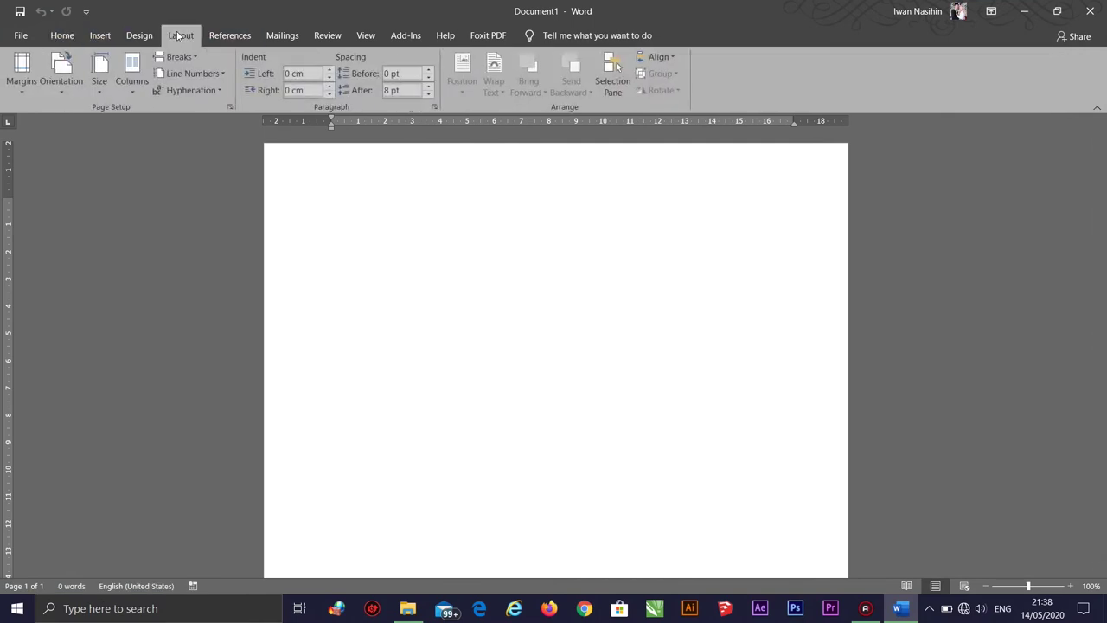
click(231, 106)
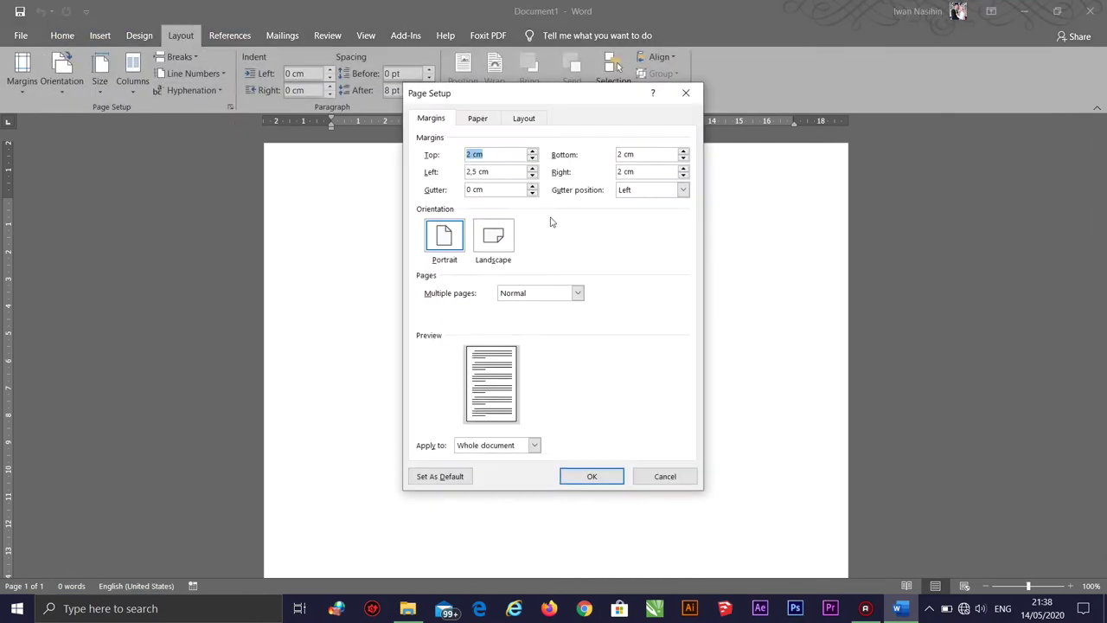
click(477, 118)
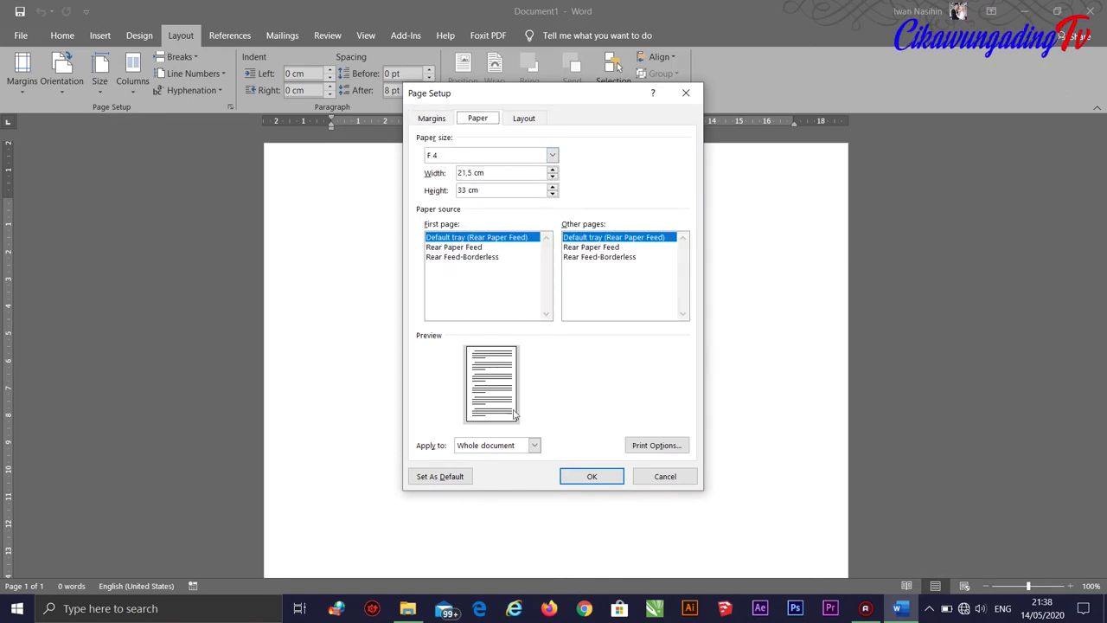
click(436, 120)
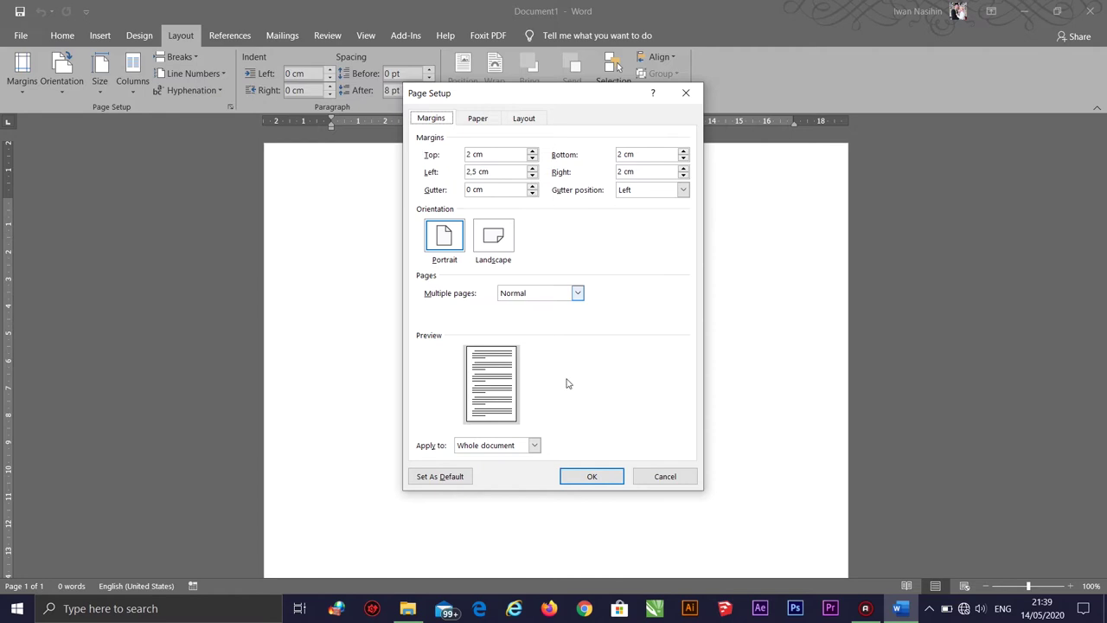
click(592, 477)
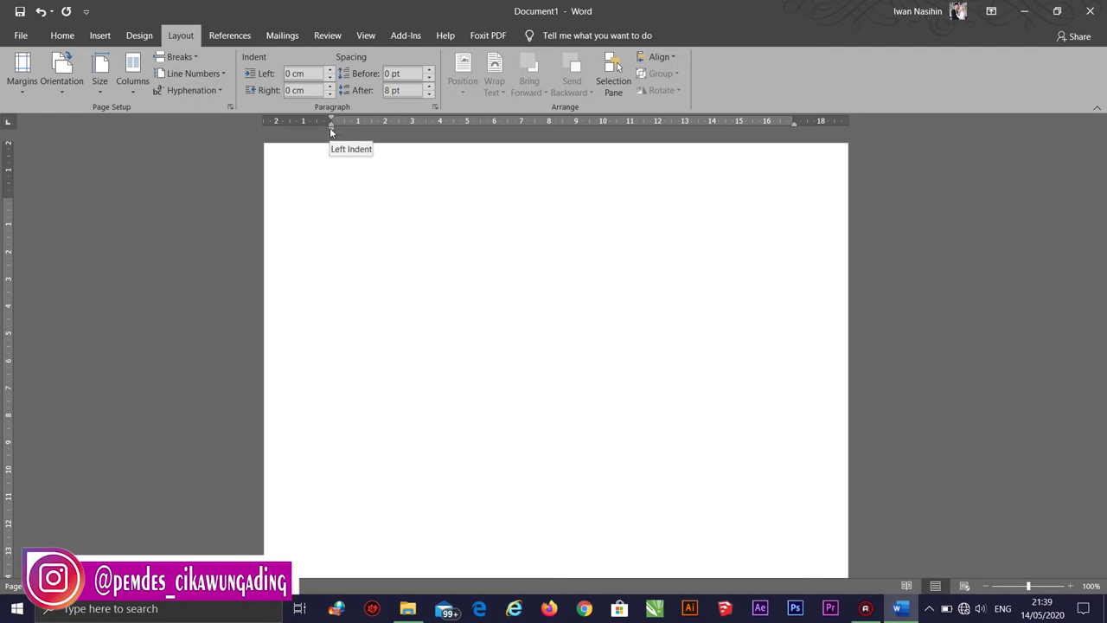
Step: Drag the ruler's left indent marker to 4 cm
drag(332, 131, 428, 138)
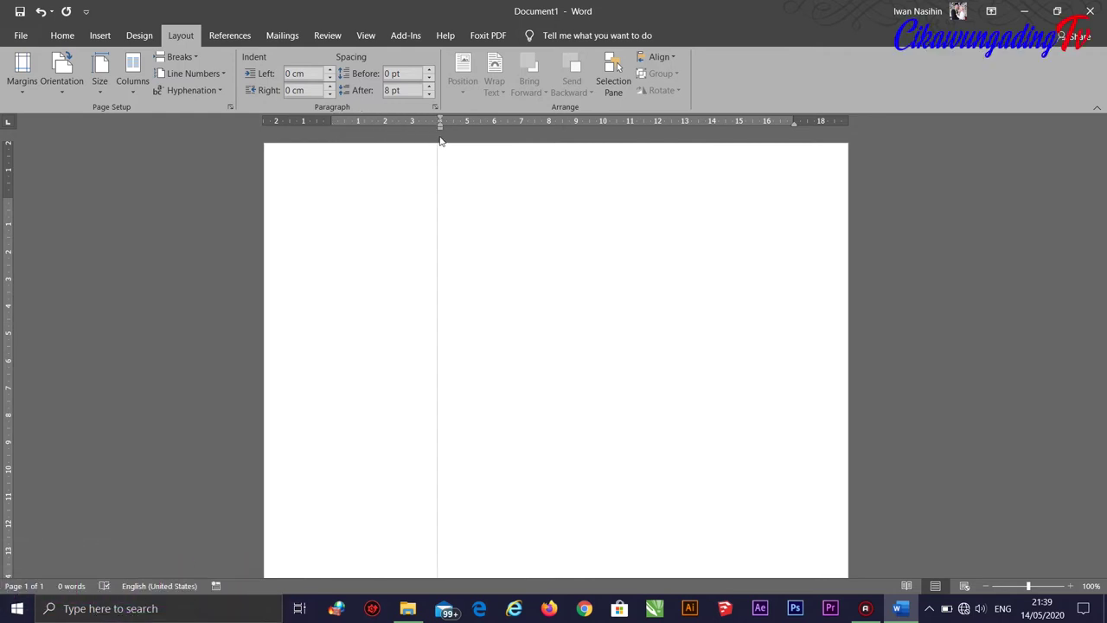
drag(429, 138, 440, 141)
text(PEMERINTAHA)
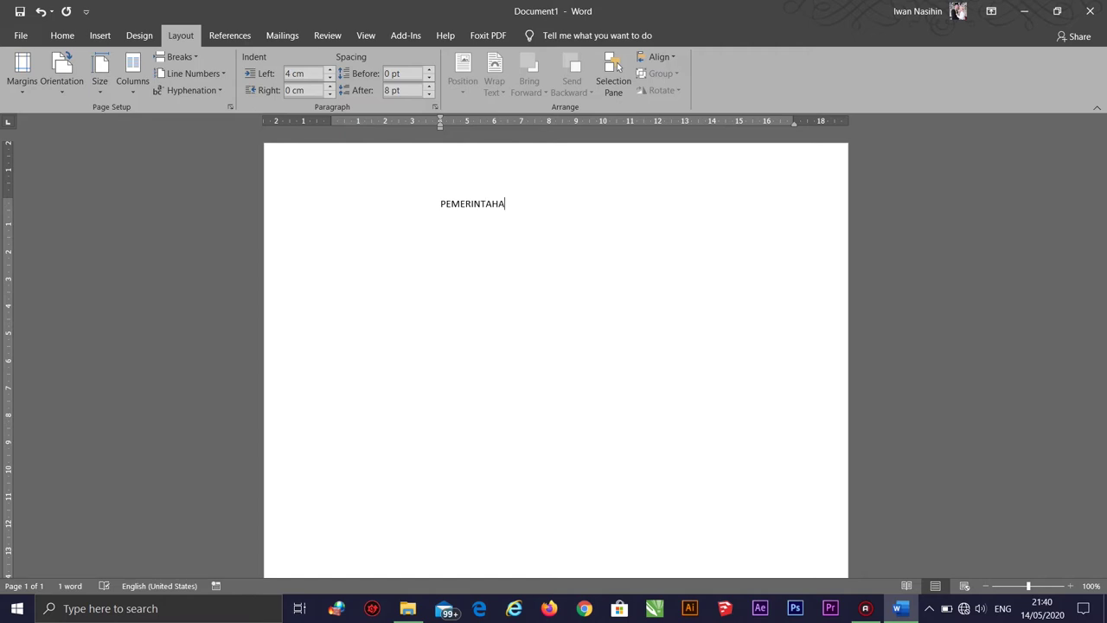
Step: Type the lines KABUPATEN TASIKMALAYA, KECAMATAN CIPATUJAH and DESA CIKAWUNGADING, then start the Alamat line
key(BackSpace)
text(DAER)
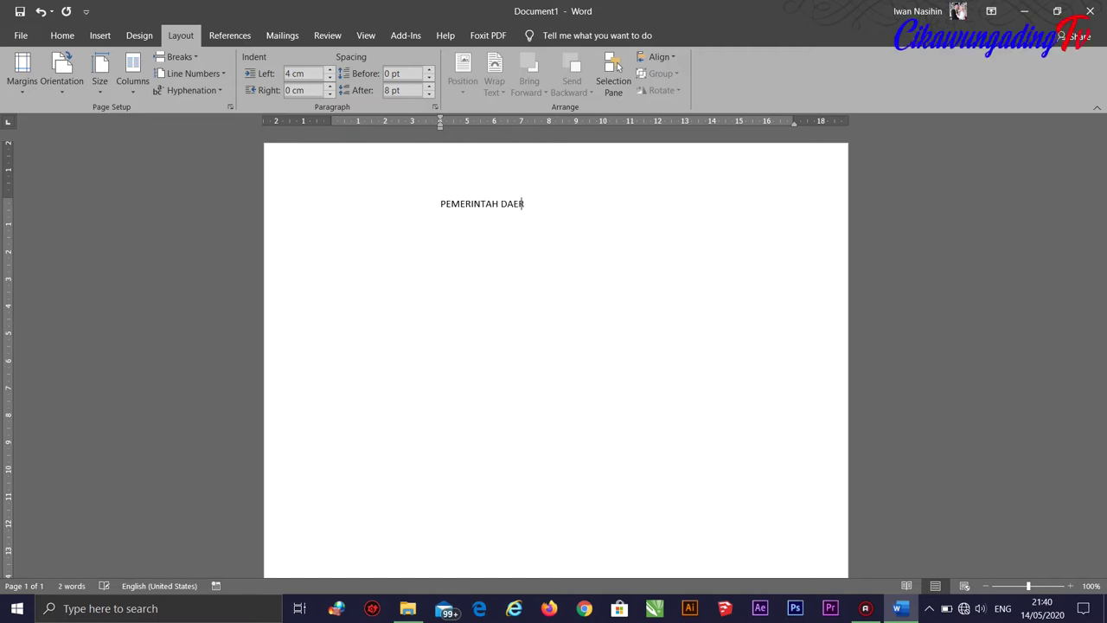
text(AH KABUPATEN TASIKMALAYA)
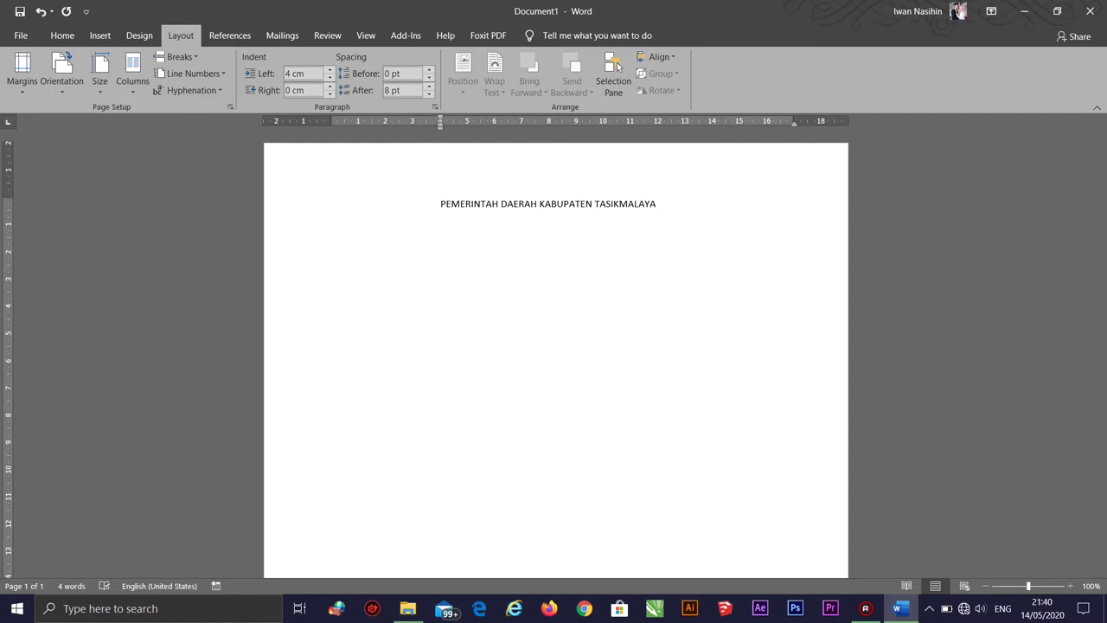
key(Return)
text(KECAMATAN CIPATUJAH)
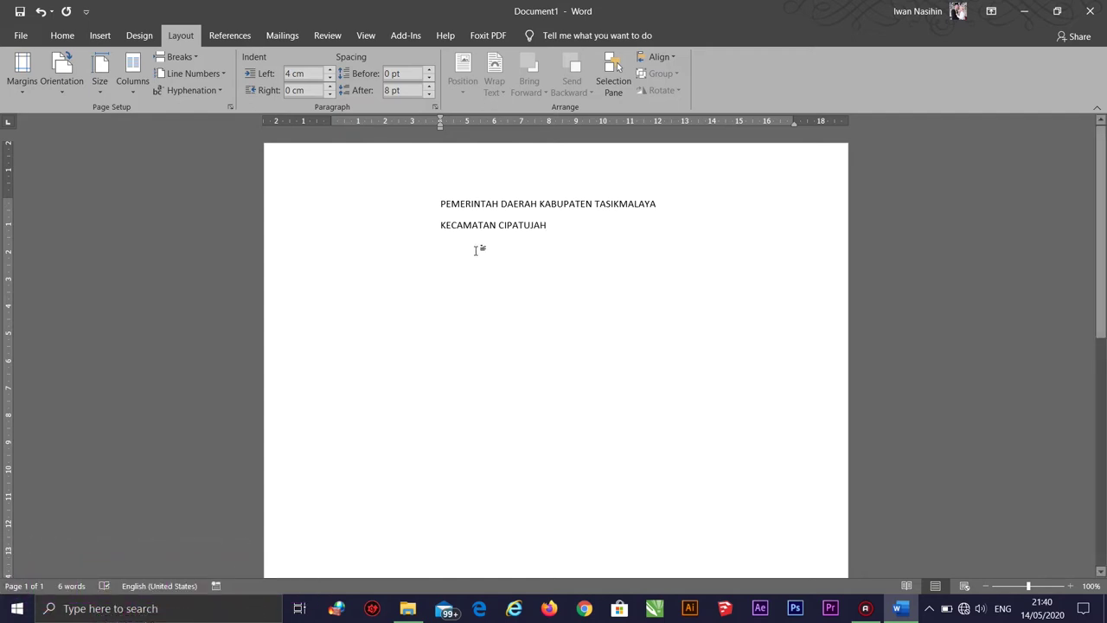
text(DESA C)
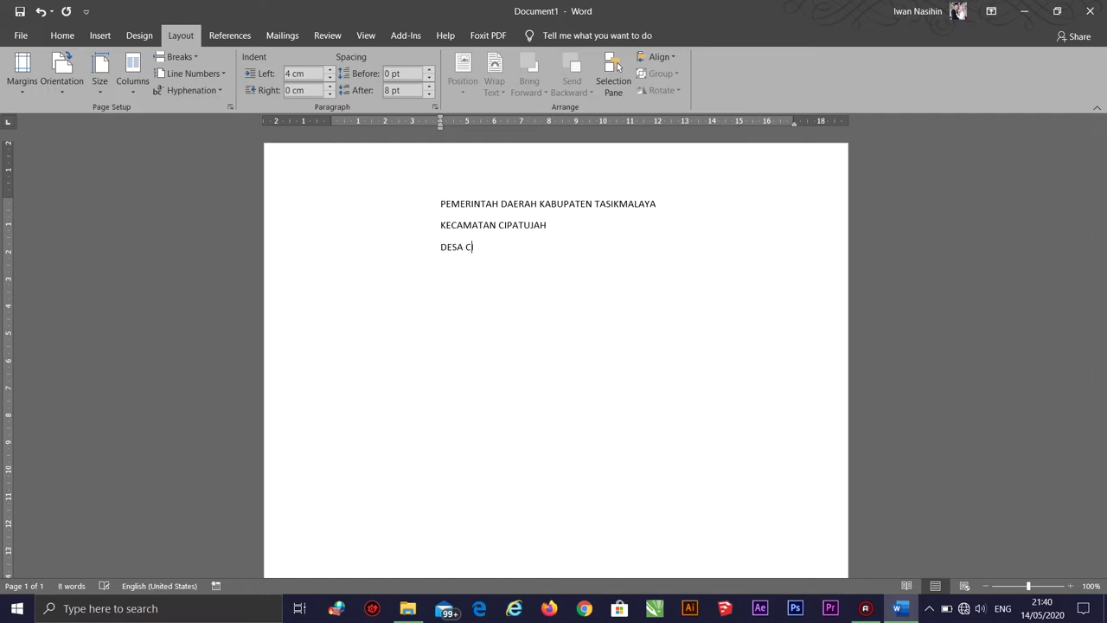
text(IKAWUNGADING)
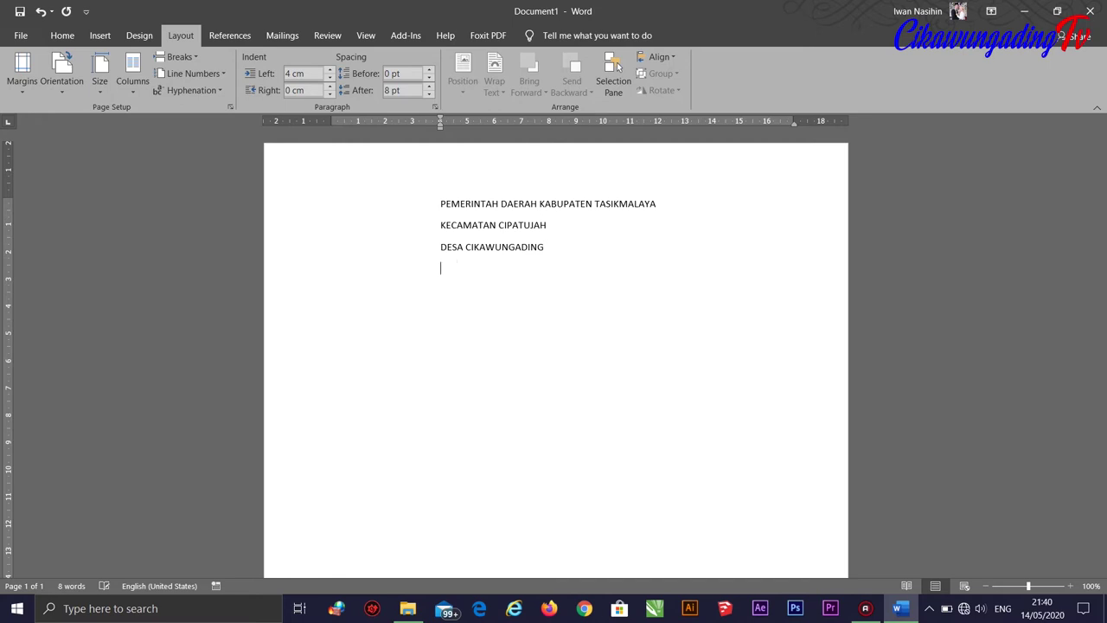
key(Return)
text(Alamat)
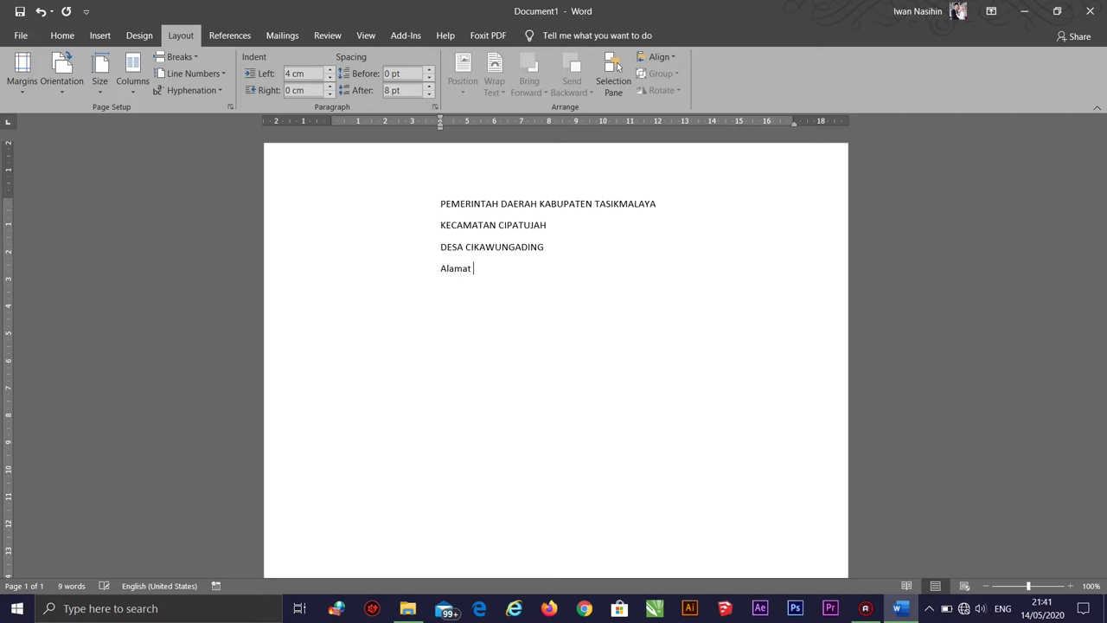
text(: J)
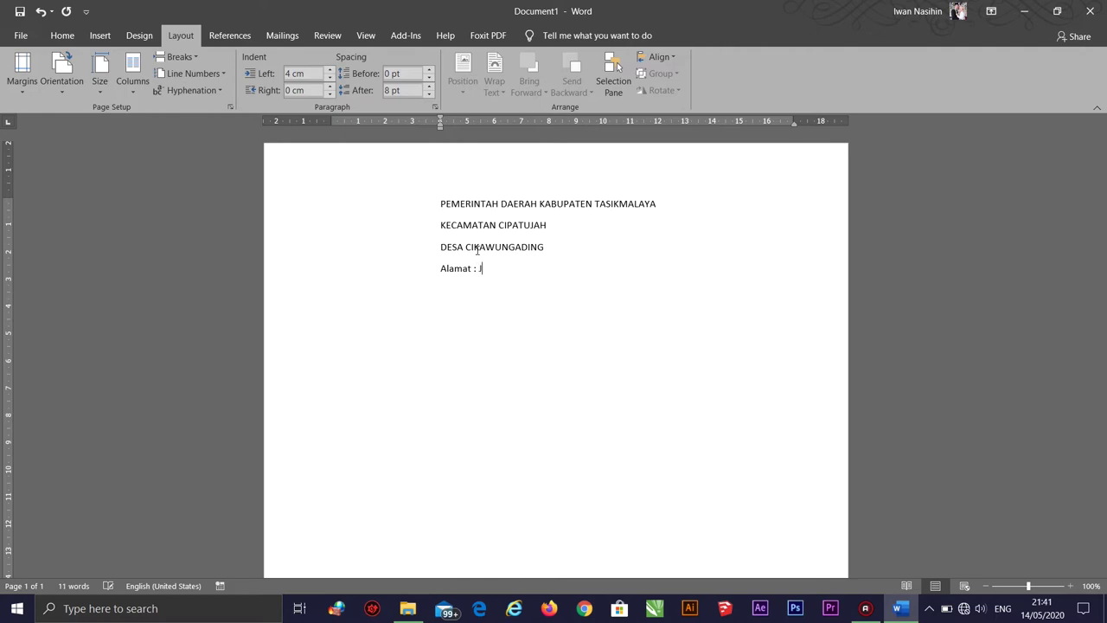
text(l. Pamayangsari)
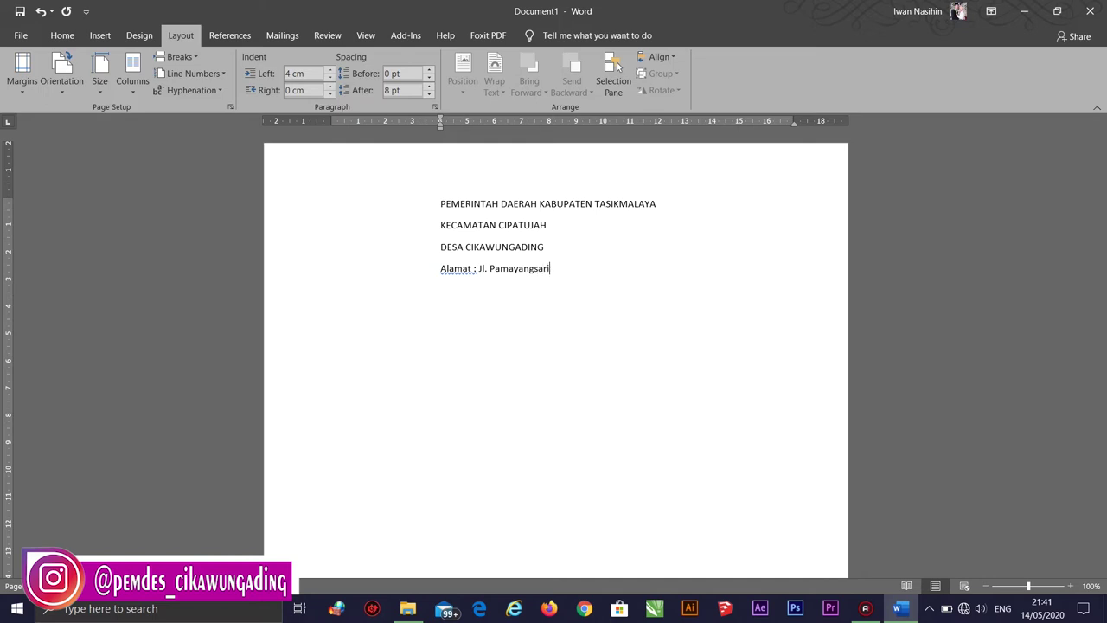
text( Des)
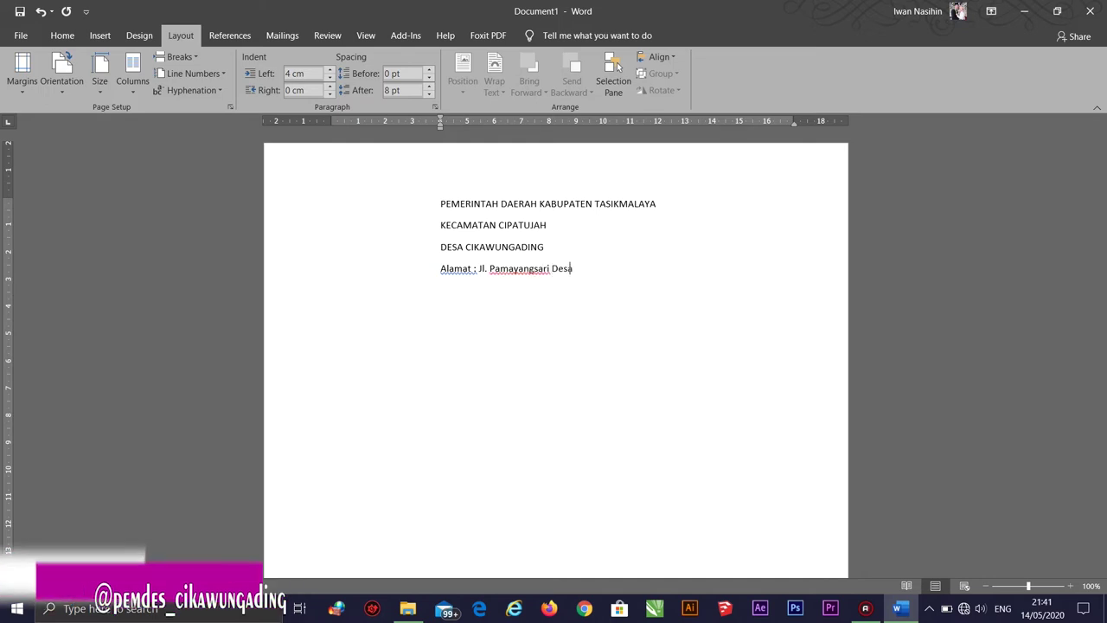
text(a Cikawungading)
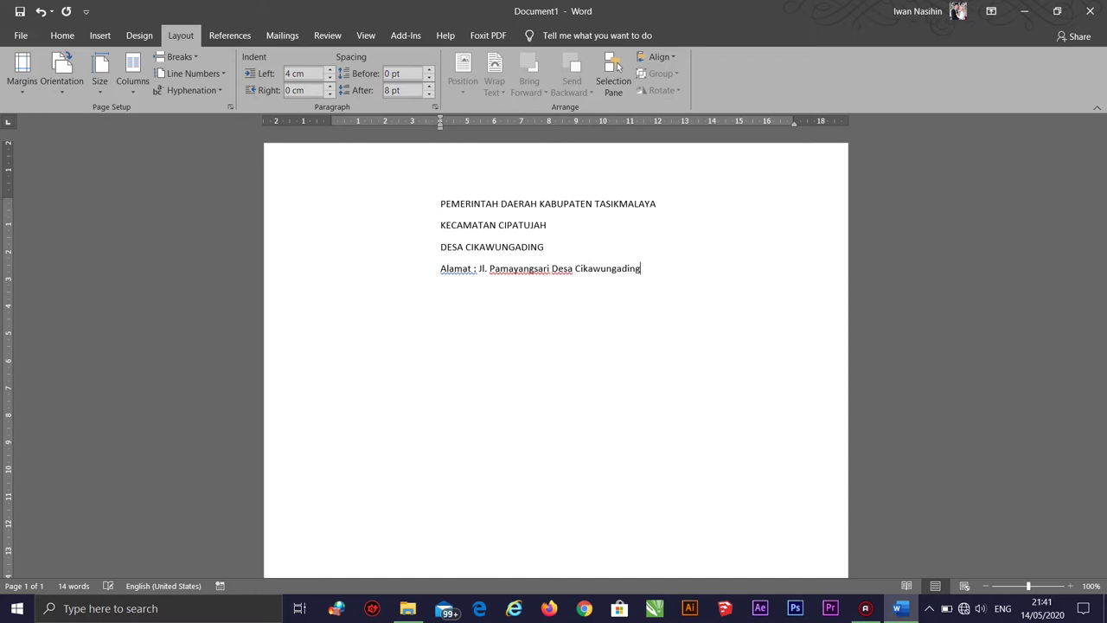
text( ec)
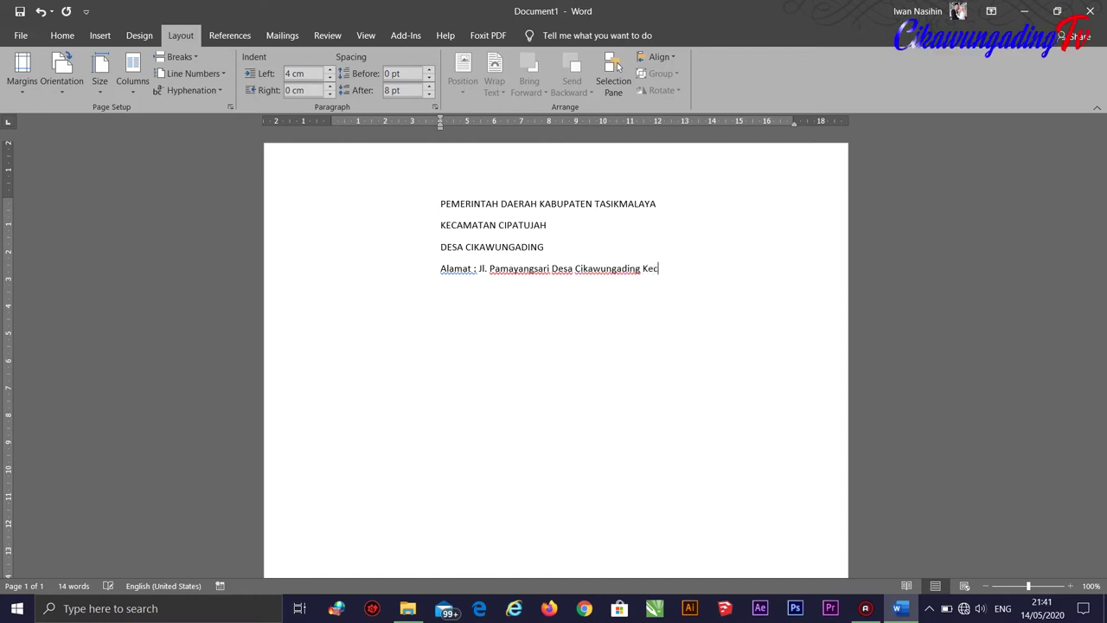
text(. )
text(ujah Kab. Tasikmalaya)
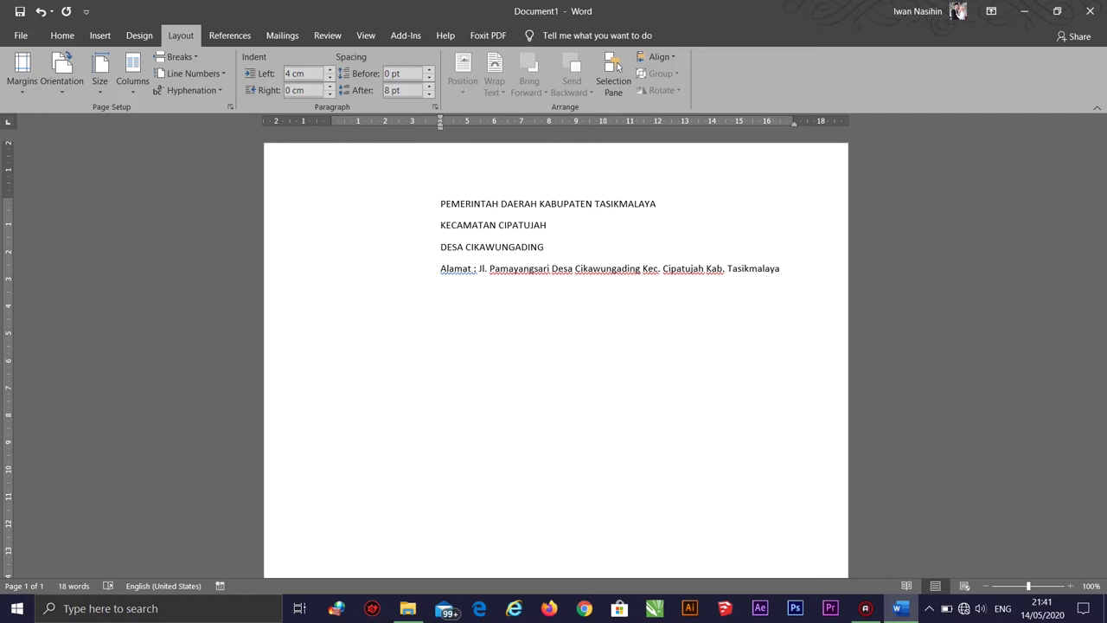
Step: Centre the four heading lines, set 1.0 line spacing and remove the space after paragraphs
drag(440, 204, 783, 272)
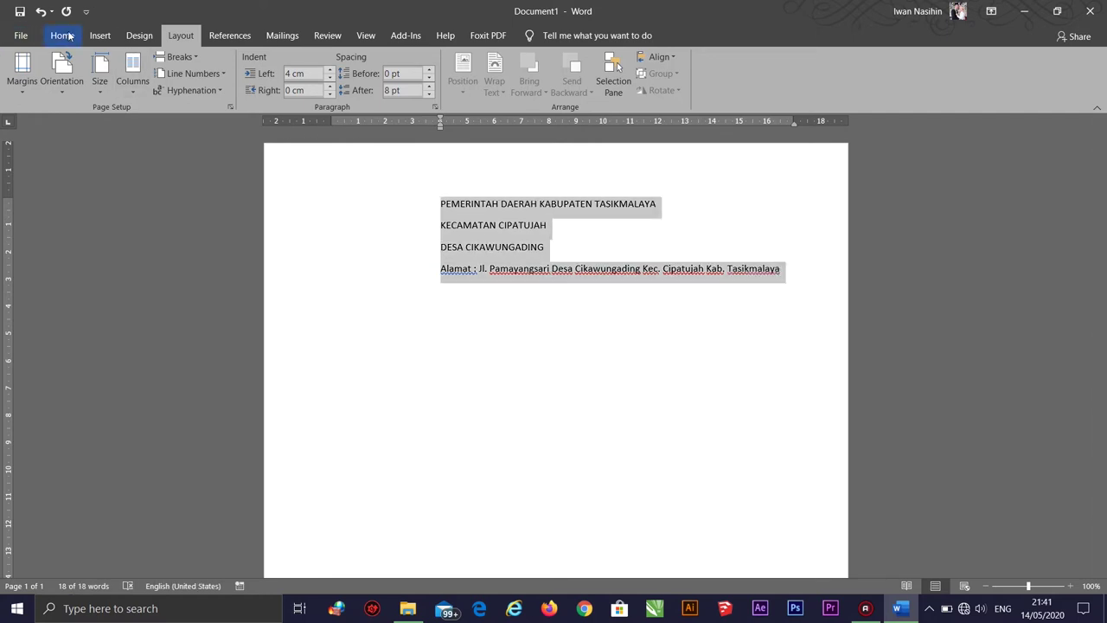
click(62, 36)
click(346, 83)
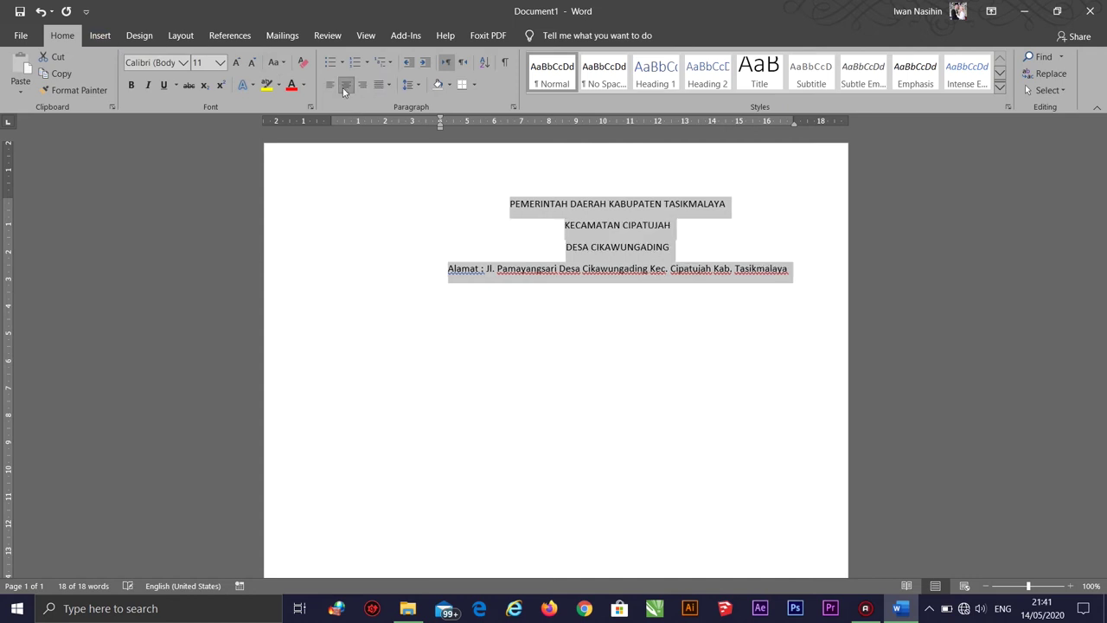
click(408, 84)
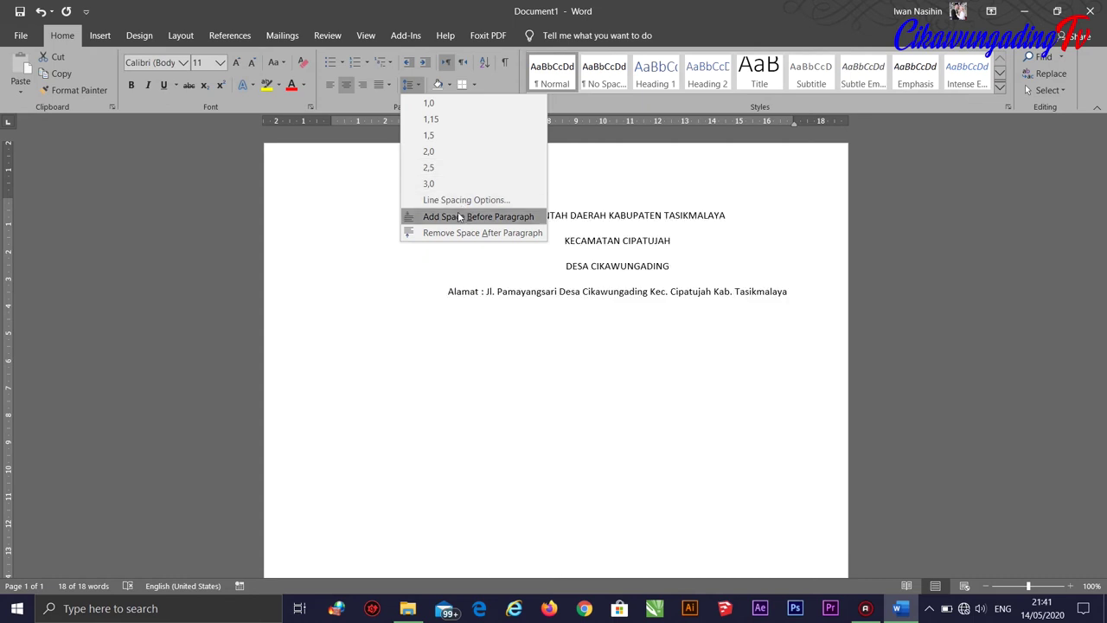
click(428, 103)
click(418, 87)
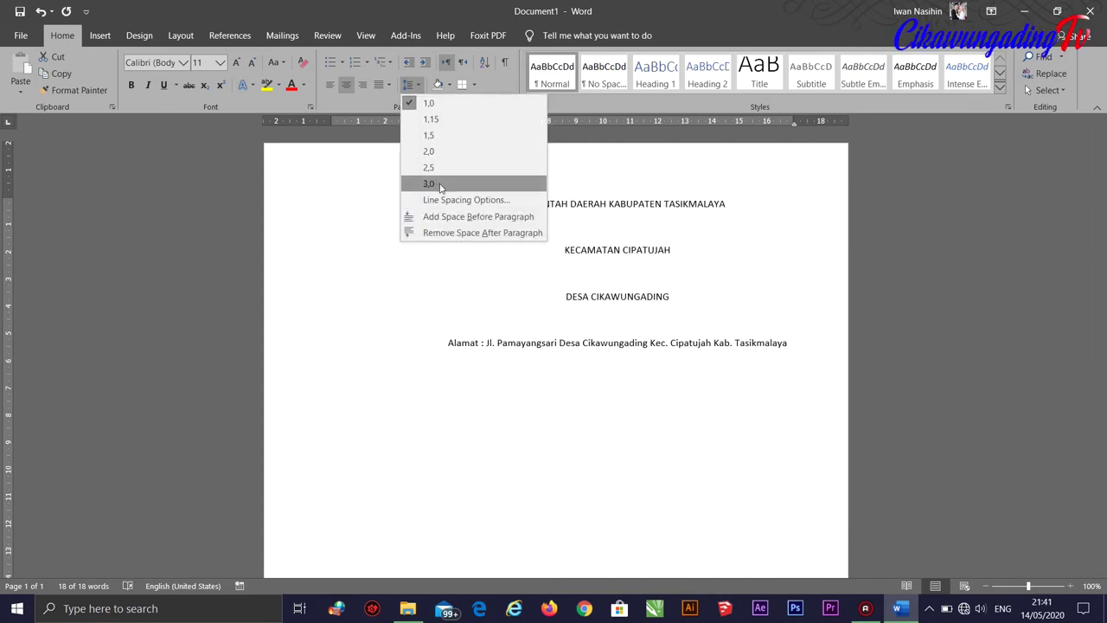
click(451, 233)
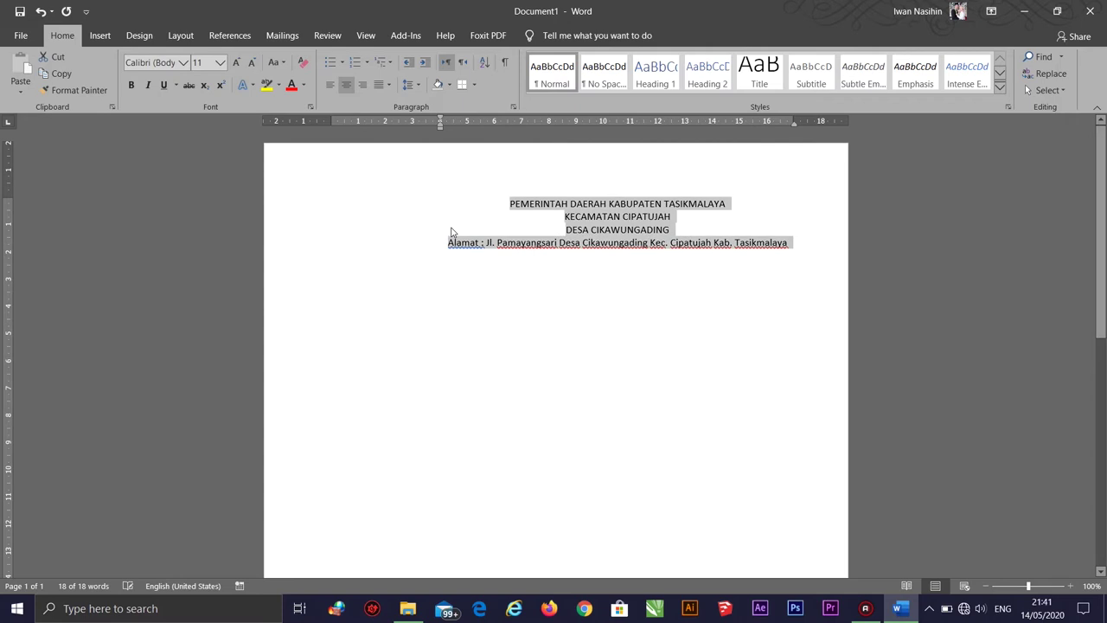
click(413, 84)
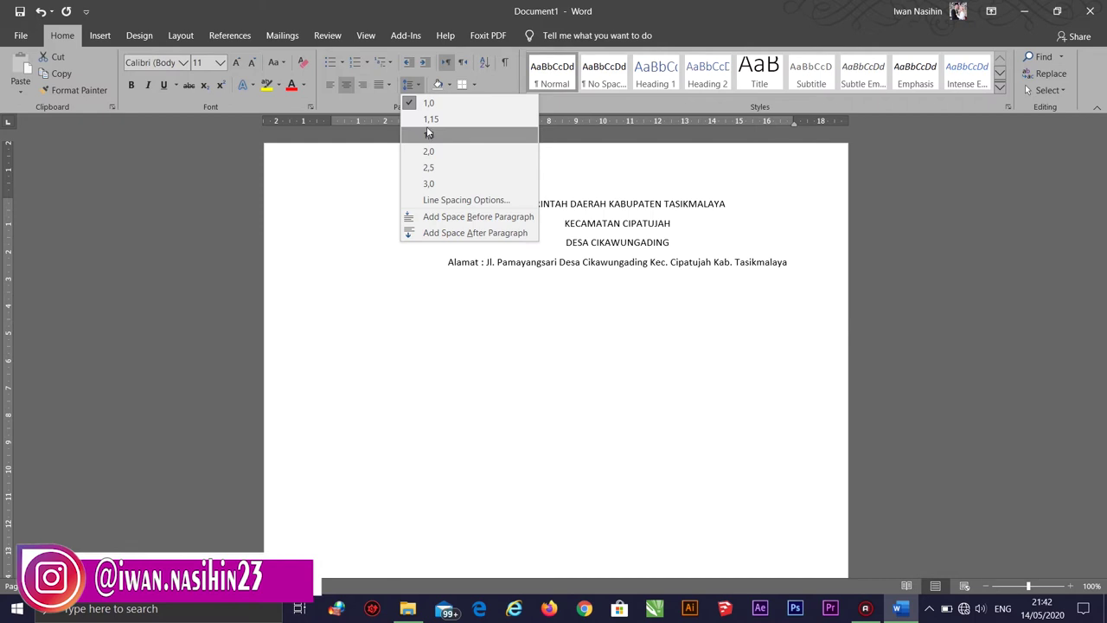
click(427, 123)
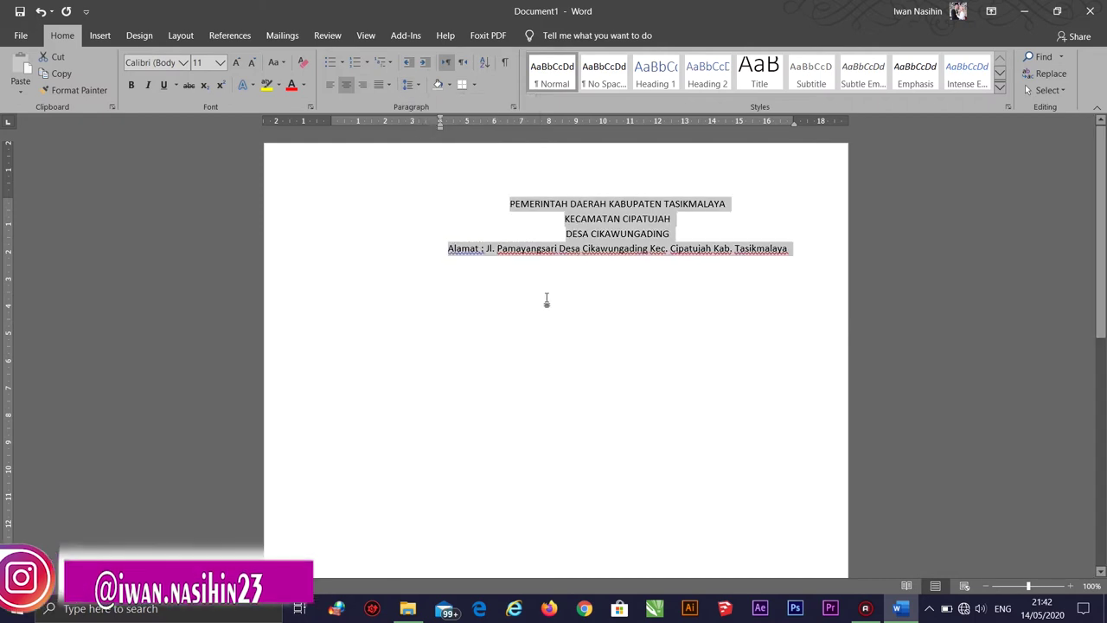
click(554, 217)
Step: Bold the first three heading lines and set the top two to size 12
drag(512, 204, 689, 231)
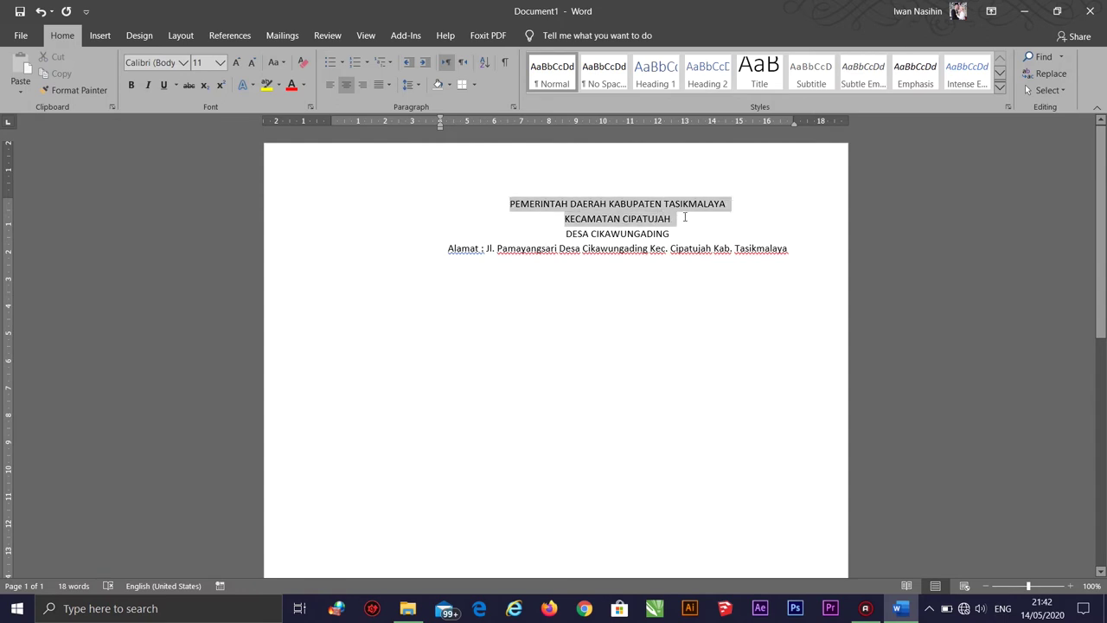
click(130, 85)
click(528, 227)
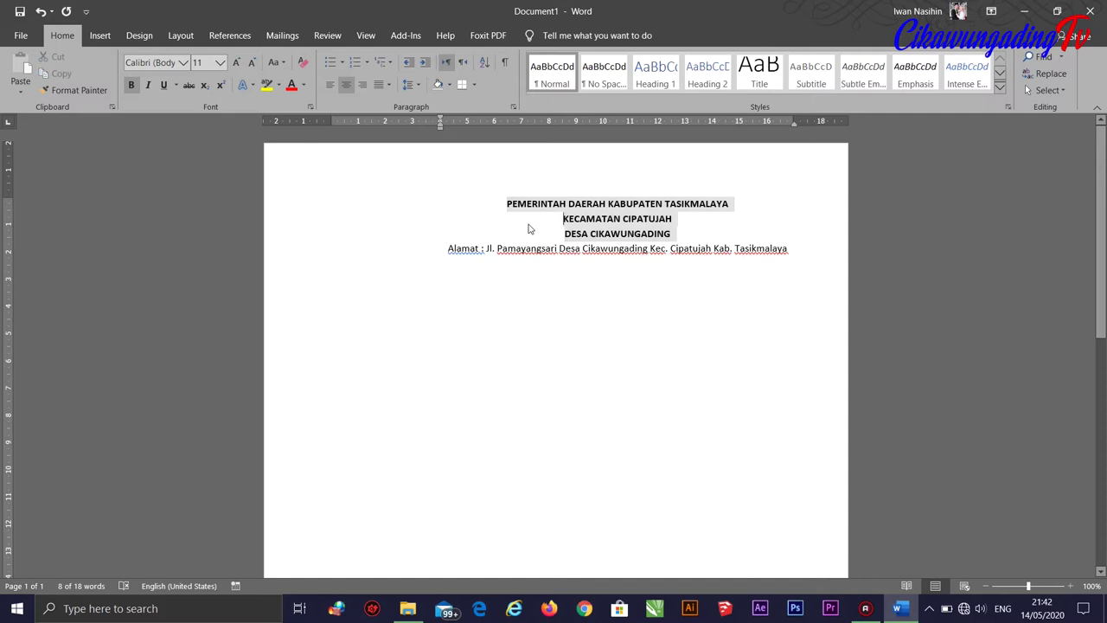
mouse_move(506, 204)
mouse_down()
mouse_move(668, 204)
mouse_move(673, 220)
mouse_up()
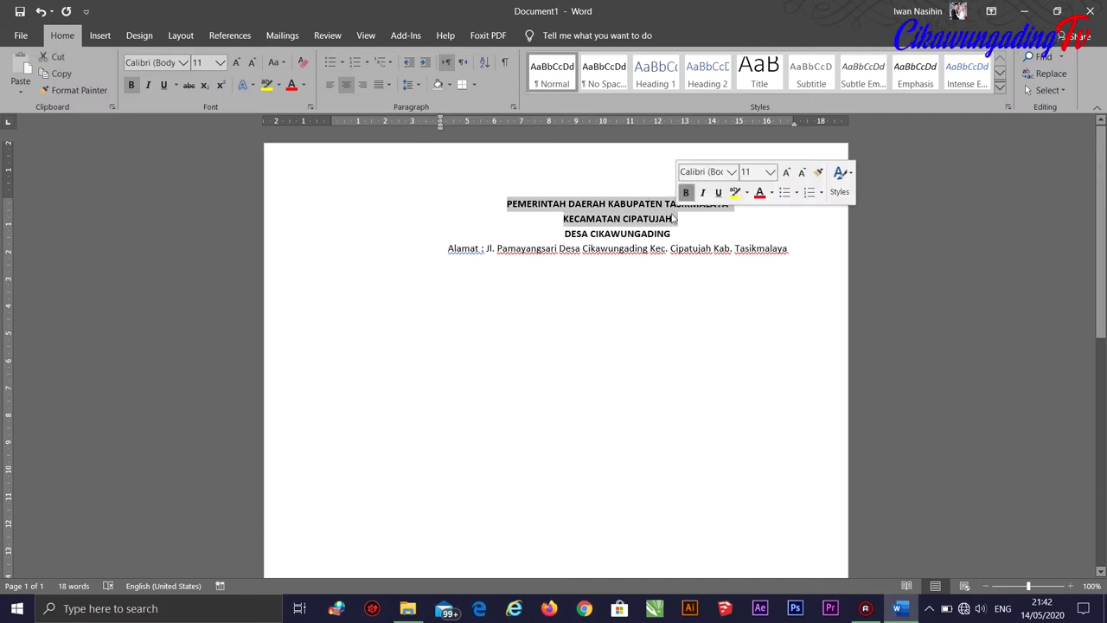
click(237, 64)
click(236, 64)
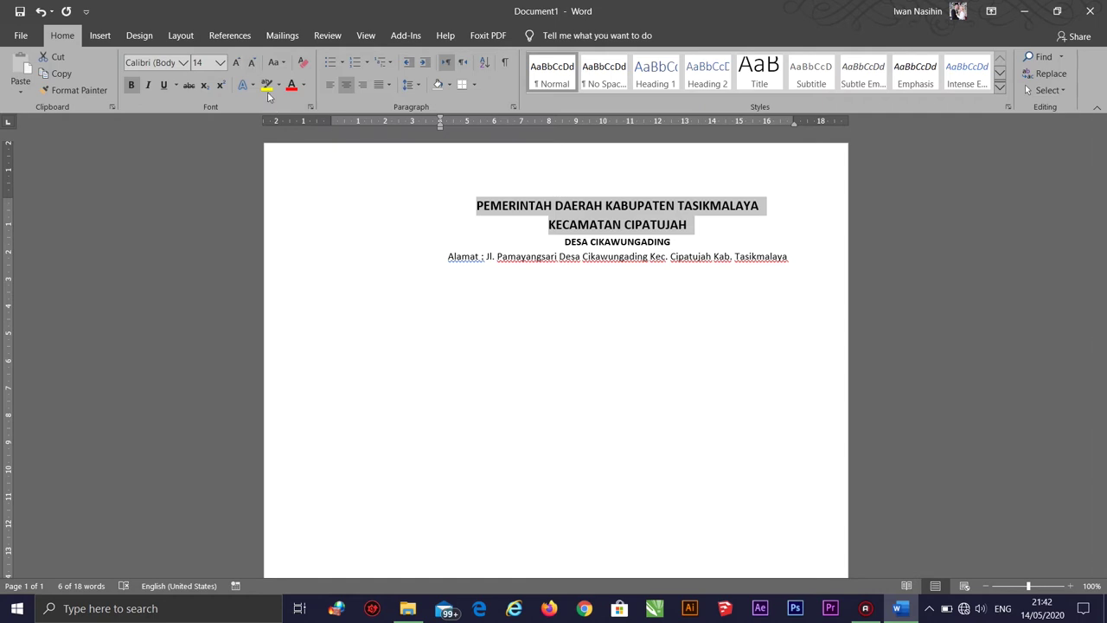
click(253, 64)
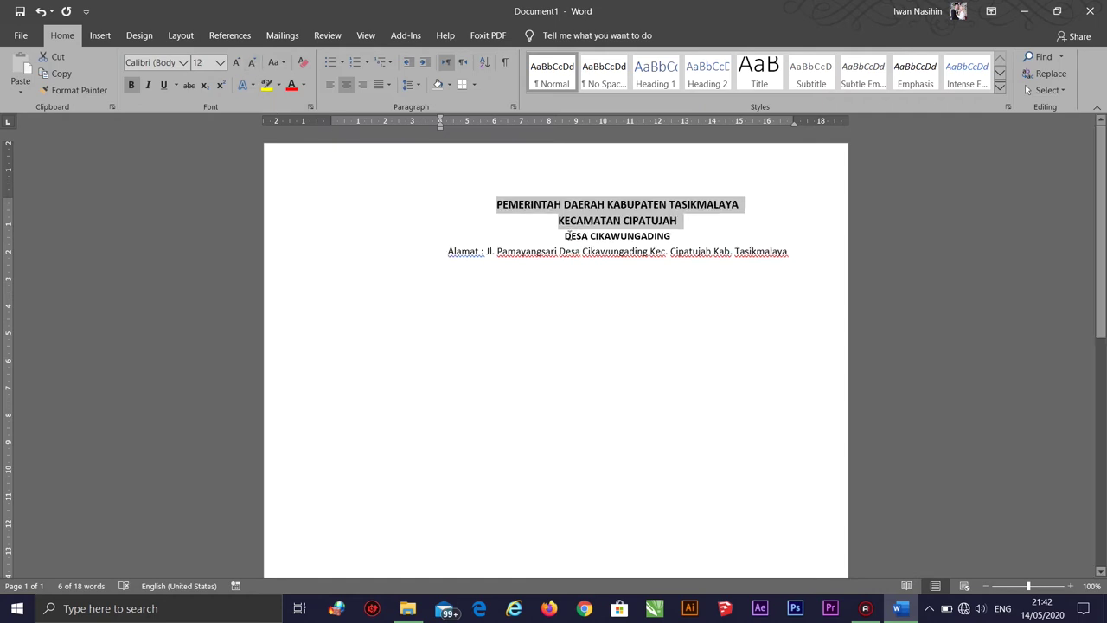
Step: Enlarge the DESA CIKAWUNGADING line to size 14
drag(565, 235, 672, 236)
click(234, 61)
click(233, 61)
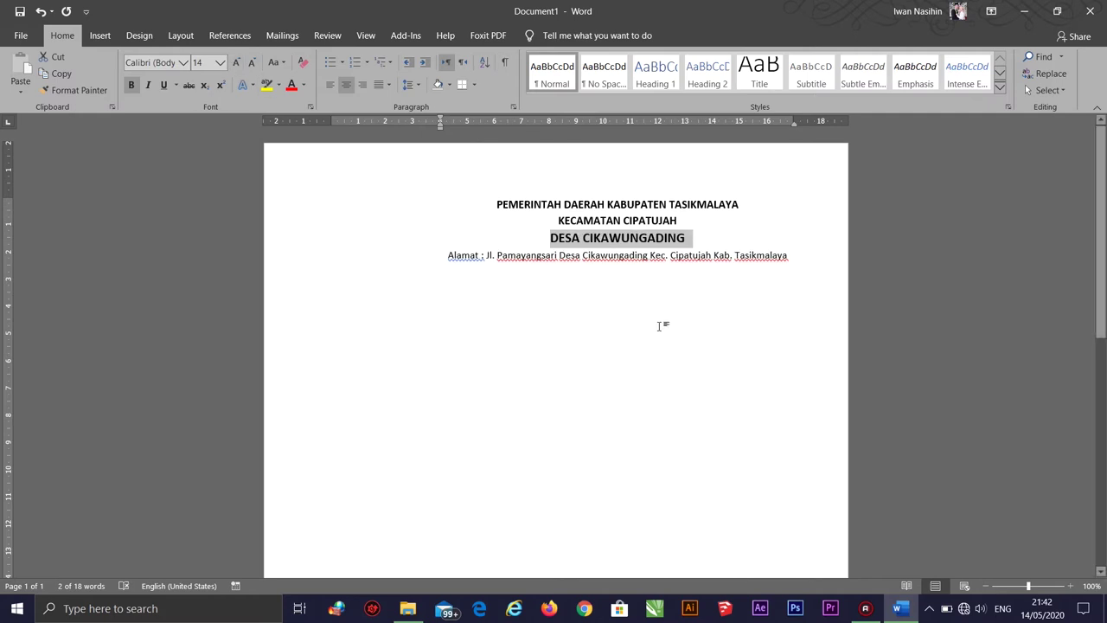
click(499, 306)
click(100, 35)
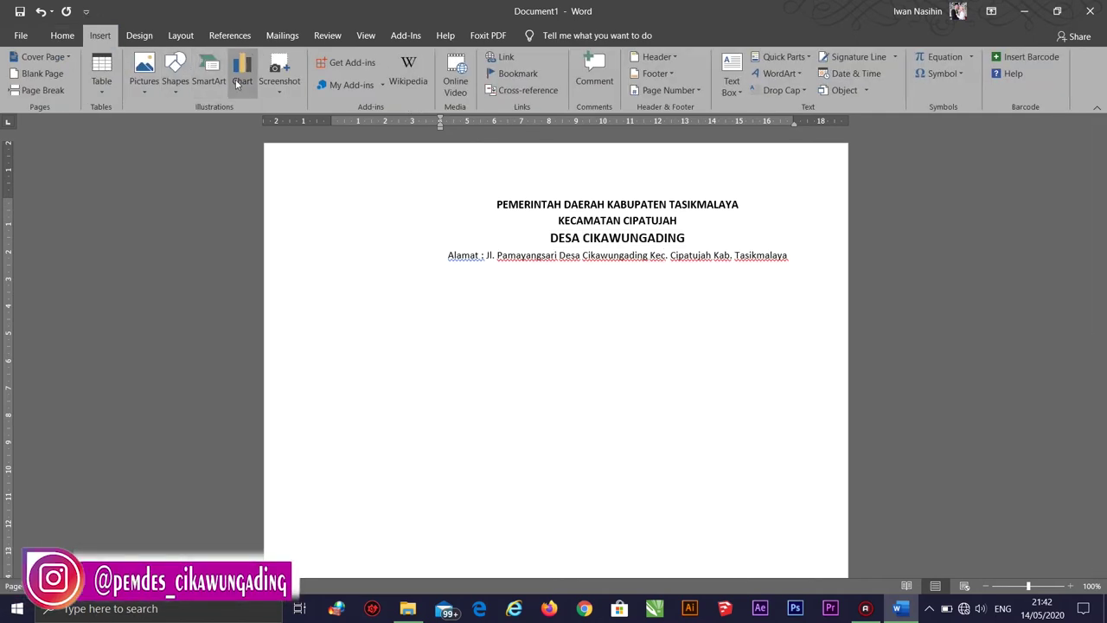
Step: Draw a horizontal line under the address and make it black at 2¼ pt
click(174, 73)
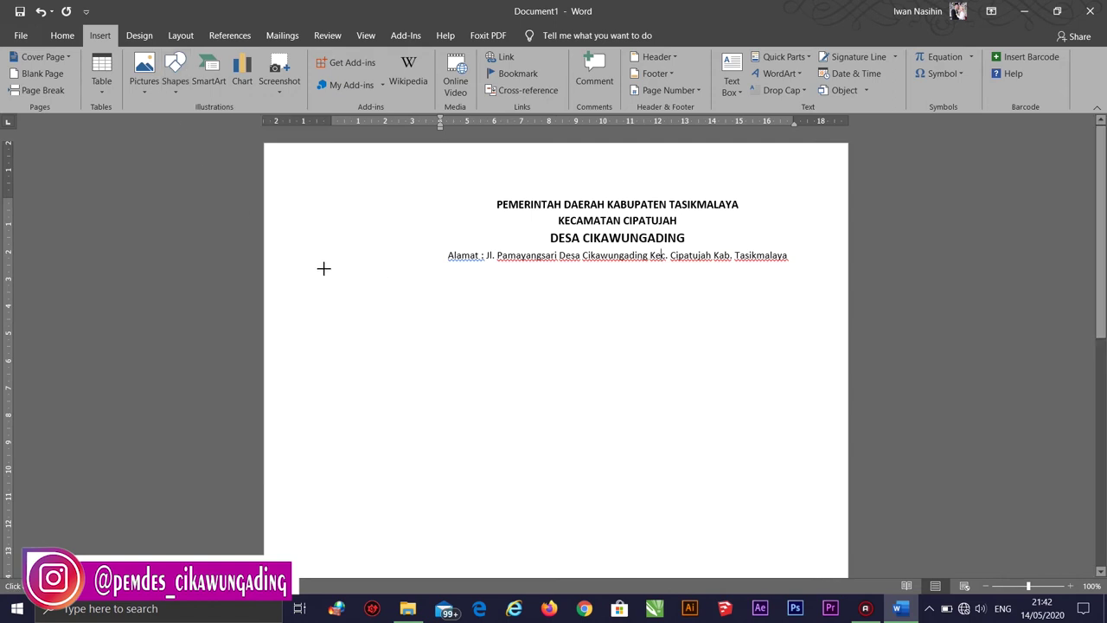
drag(324, 267, 788, 269)
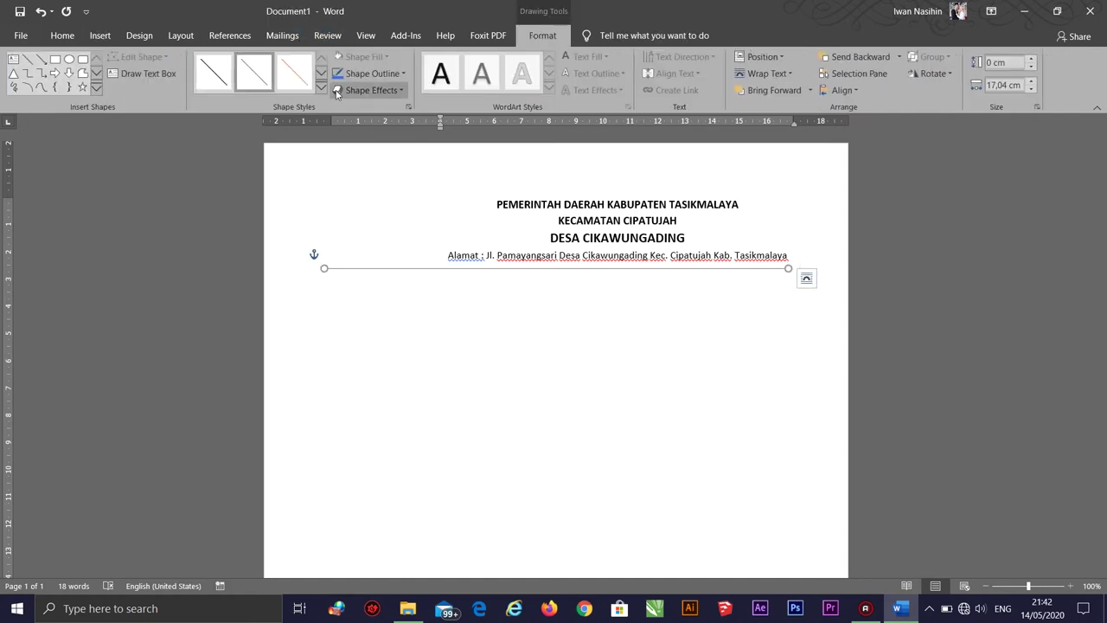
click(372, 76)
click(352, 107)
click(372, 74)
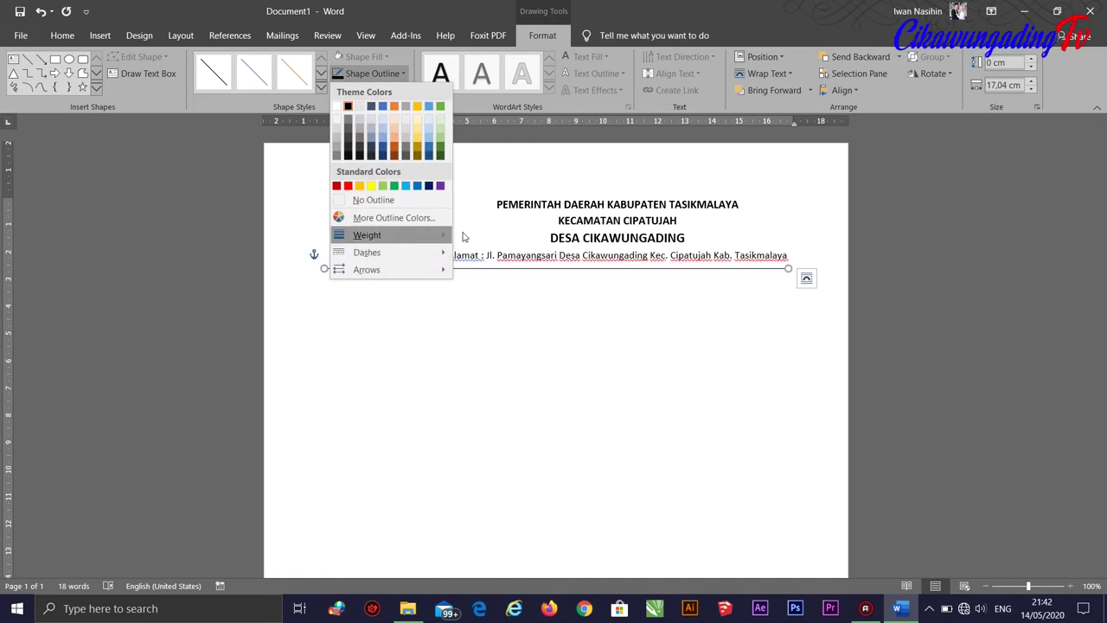
mouse_move(462, 237)
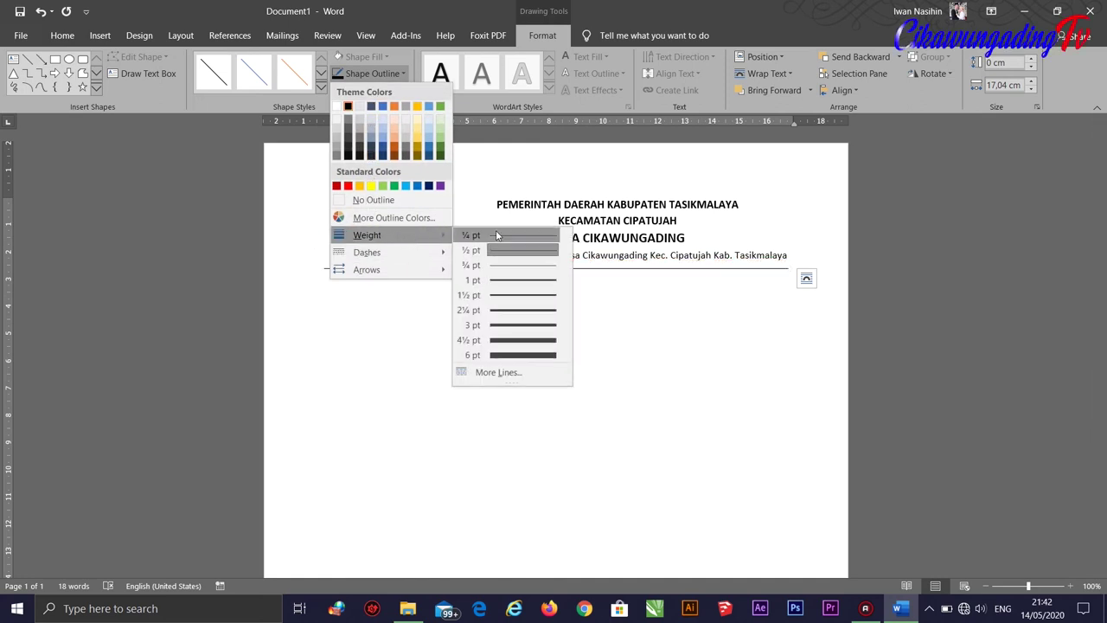
click(515, 311)
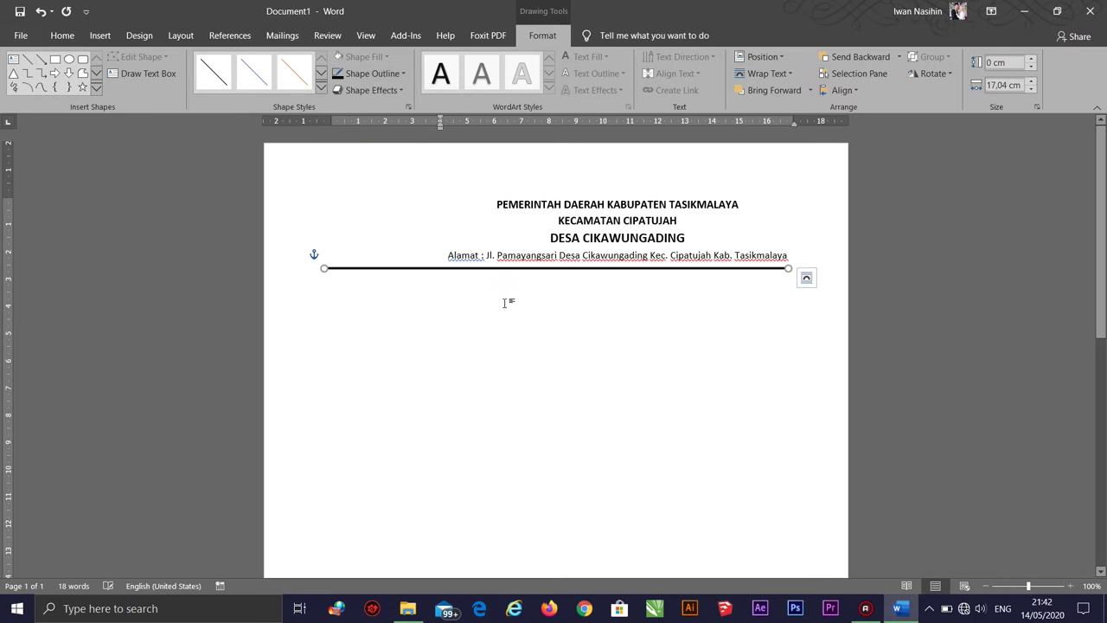
click(372, 74)
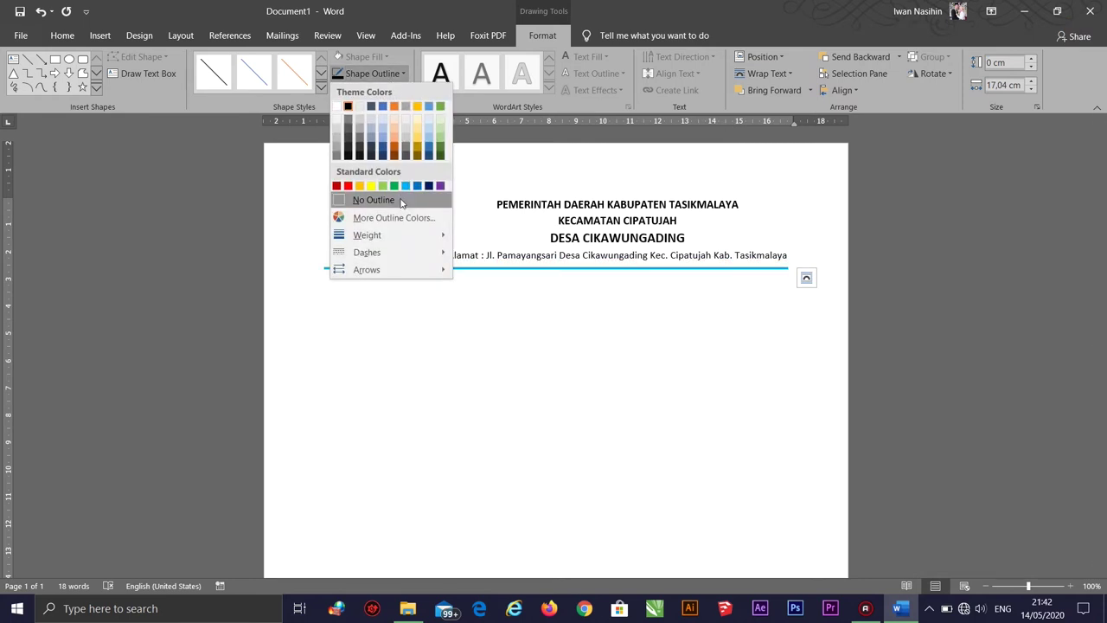
Step: Make the rule a double line 3.75 pt wide and nudge it slightly right
mouse_move(404, 253)
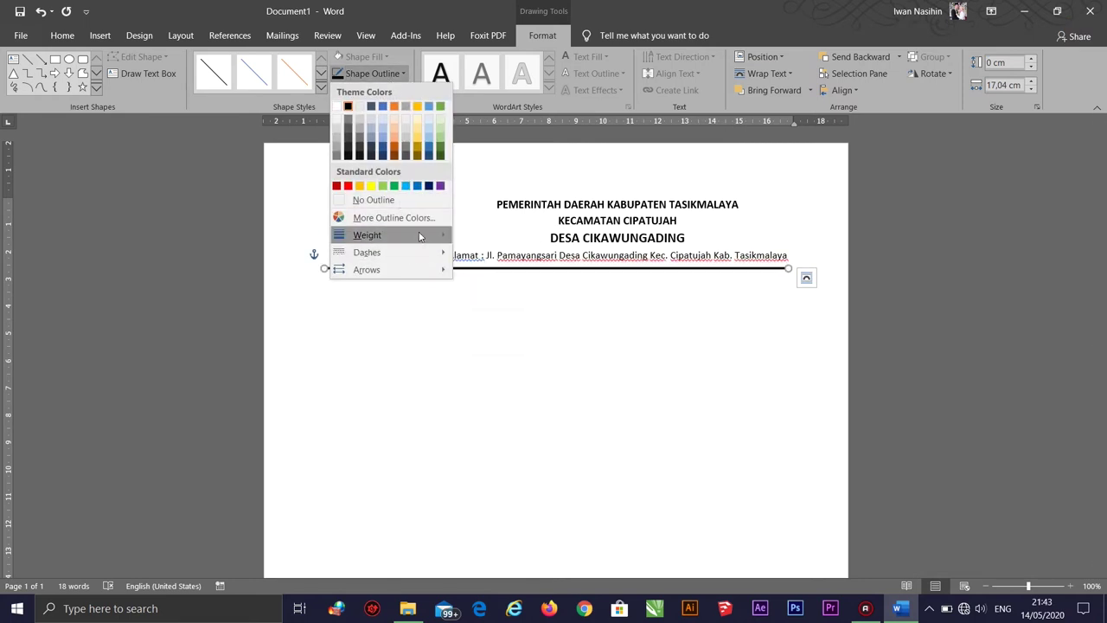
mouse_move(421, 237)
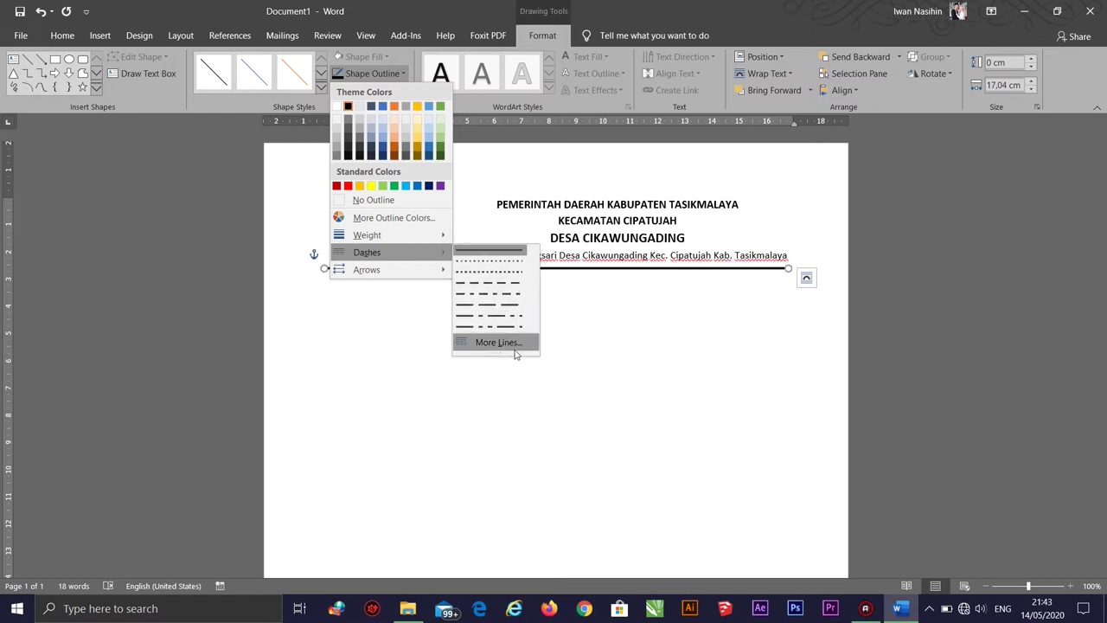
click(514, 349)
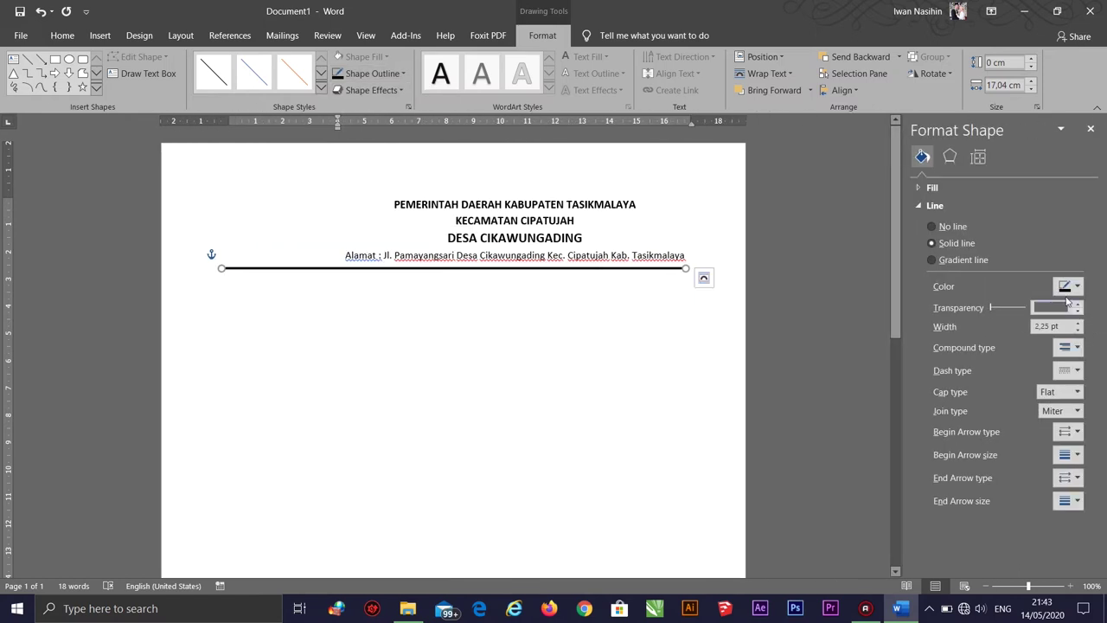
click(1071, 349)
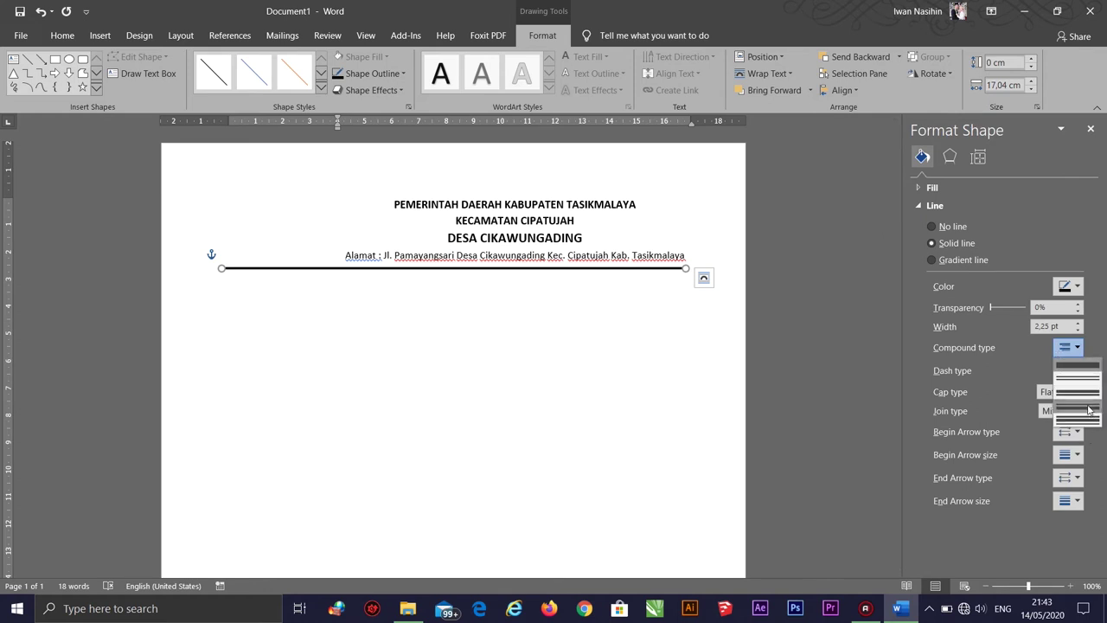
click(1088, 406)
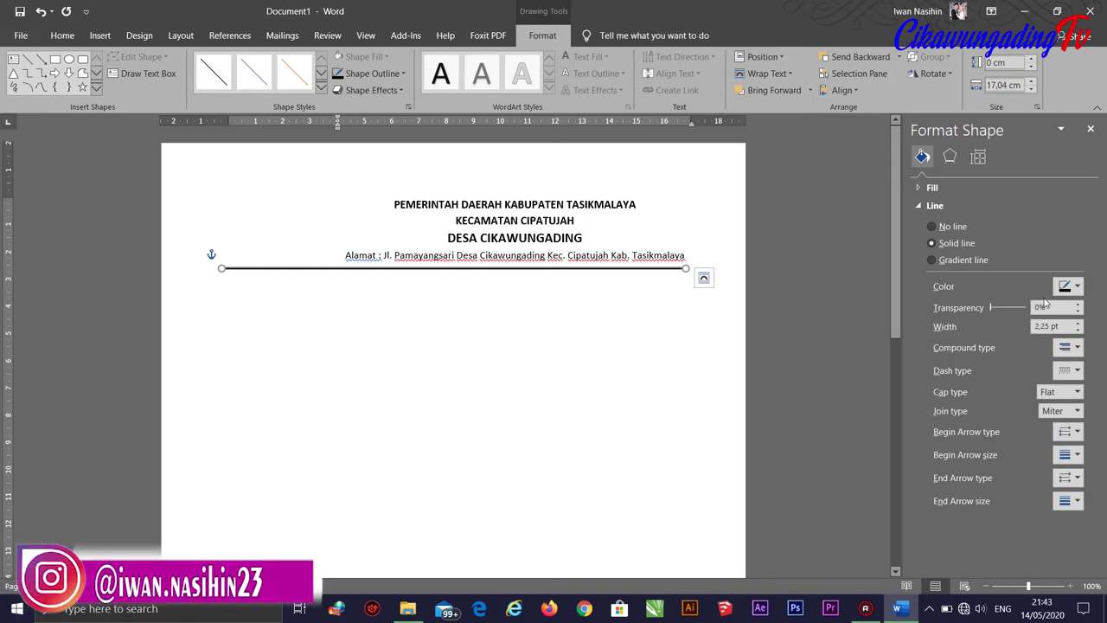
click(1078, 322)
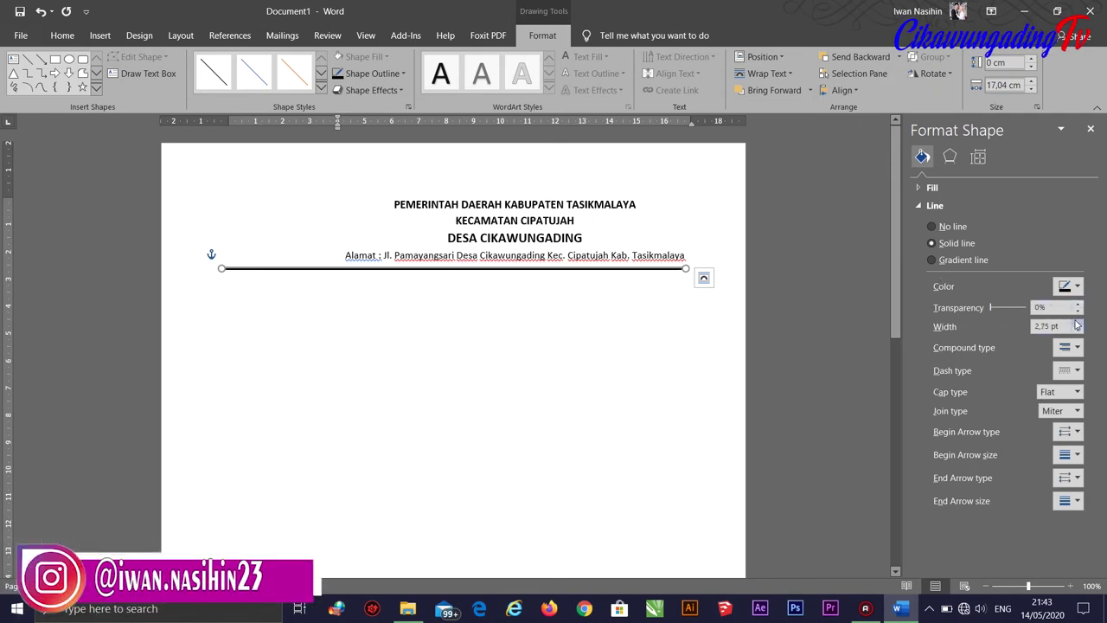
click(1076, 323)
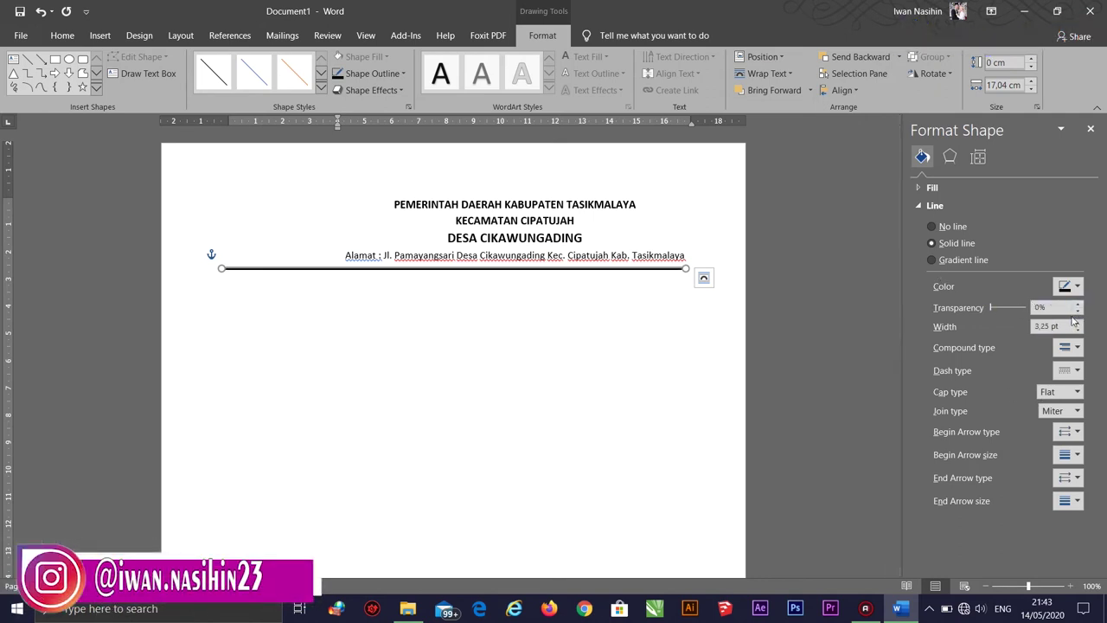
click(1077, 322)
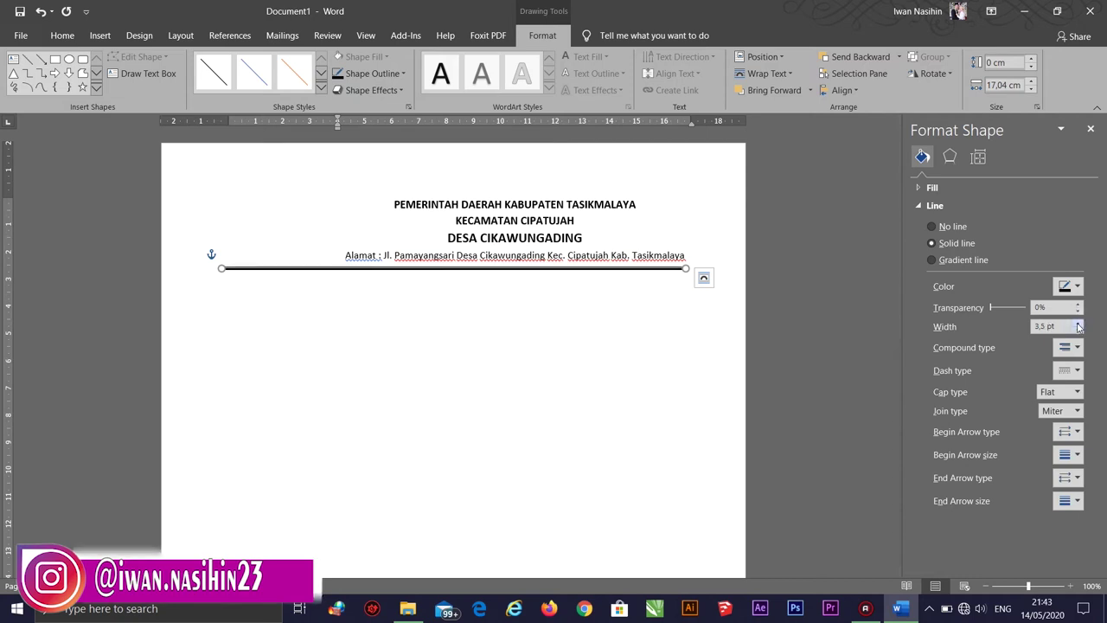
click(1077, 323)
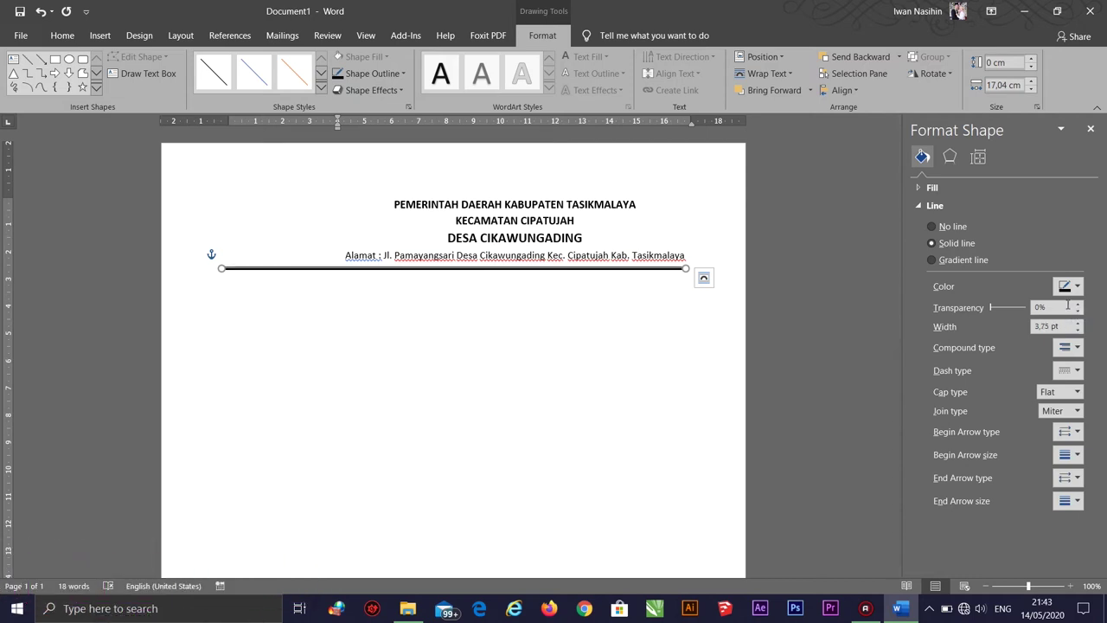
click(1091, 128)
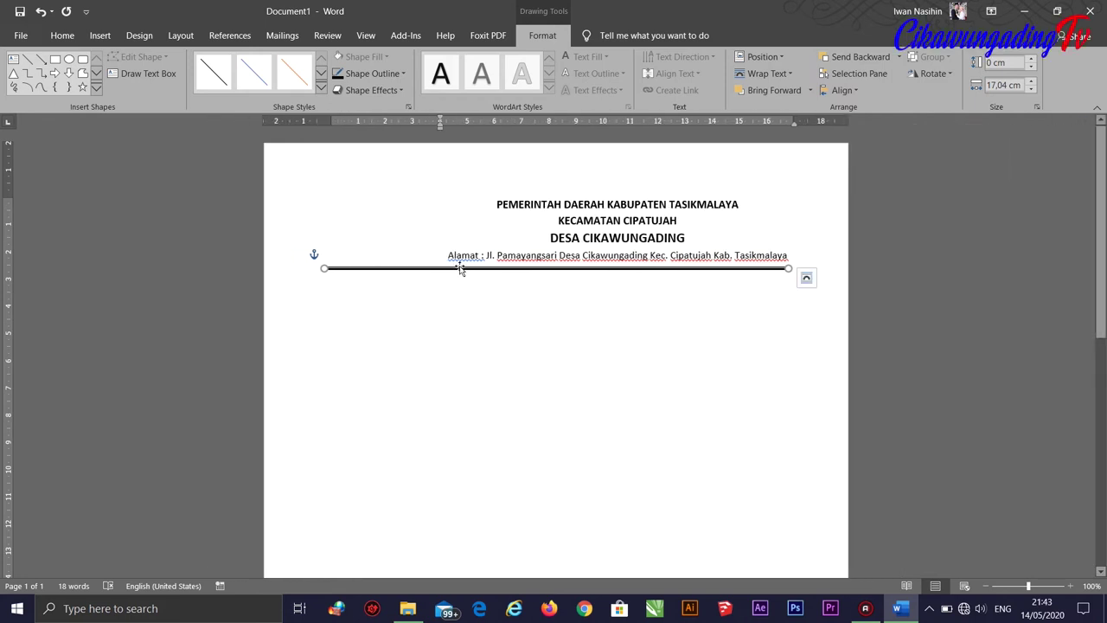
drag(461, 269, 465, 270)
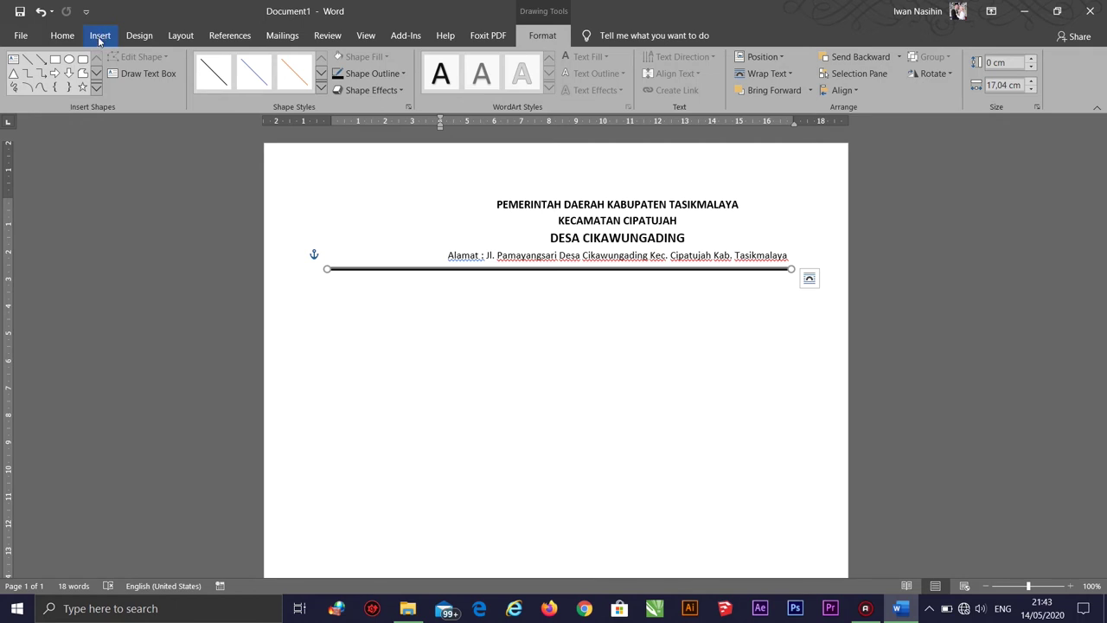
Step: Open Insert Picture from this device and browse to the DATA 1 (D:) drive
click(101, 38)
click(146, 69)
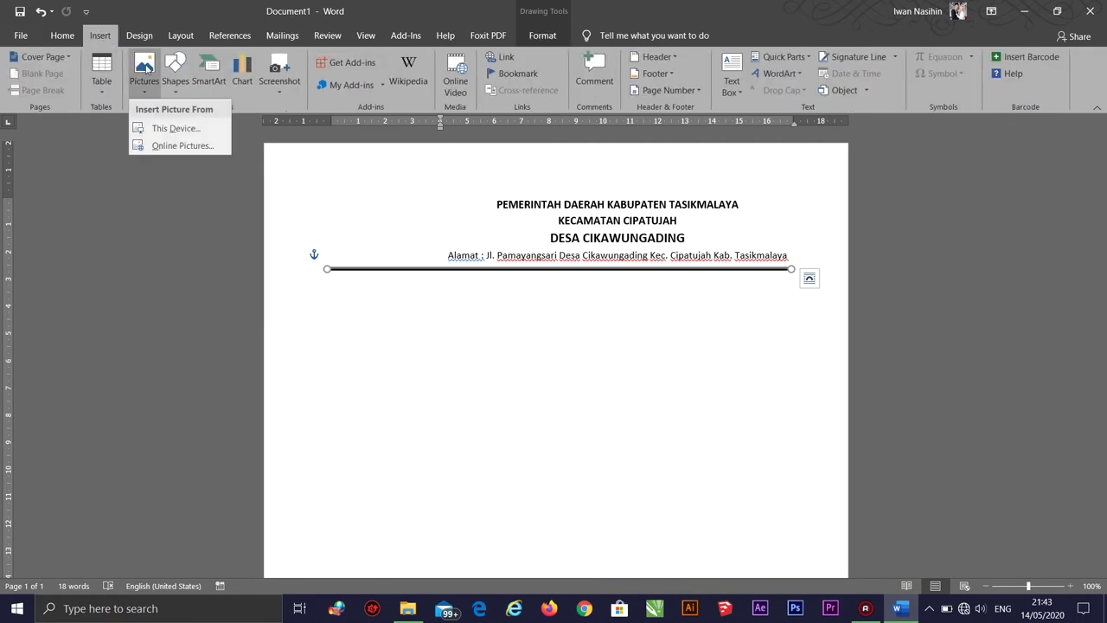
click(177, 128)
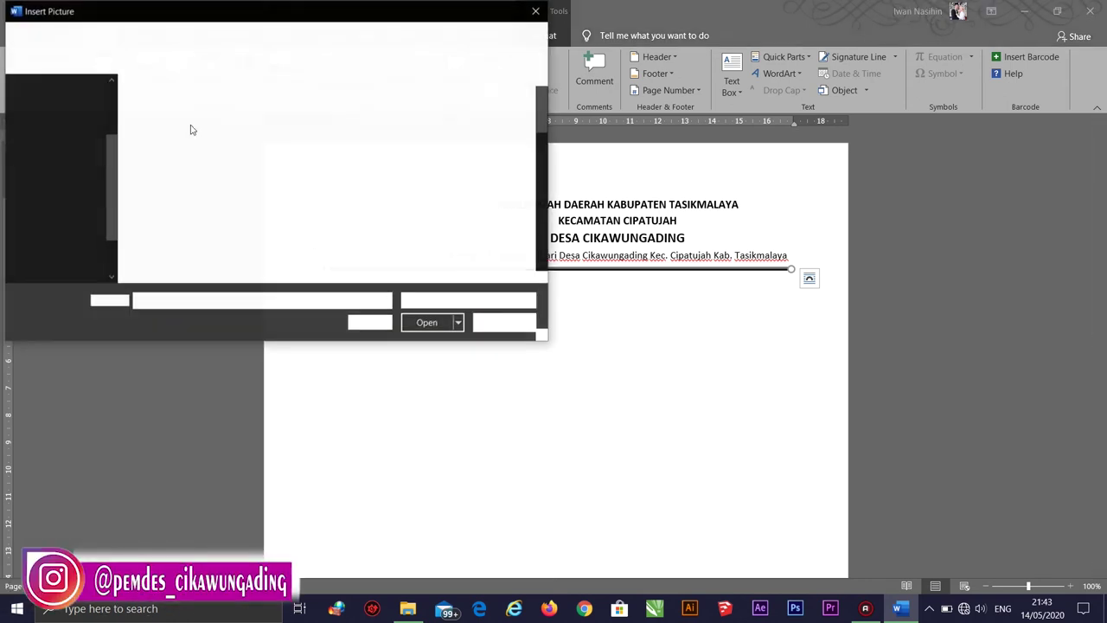
scroll(110, 162, down, 1)
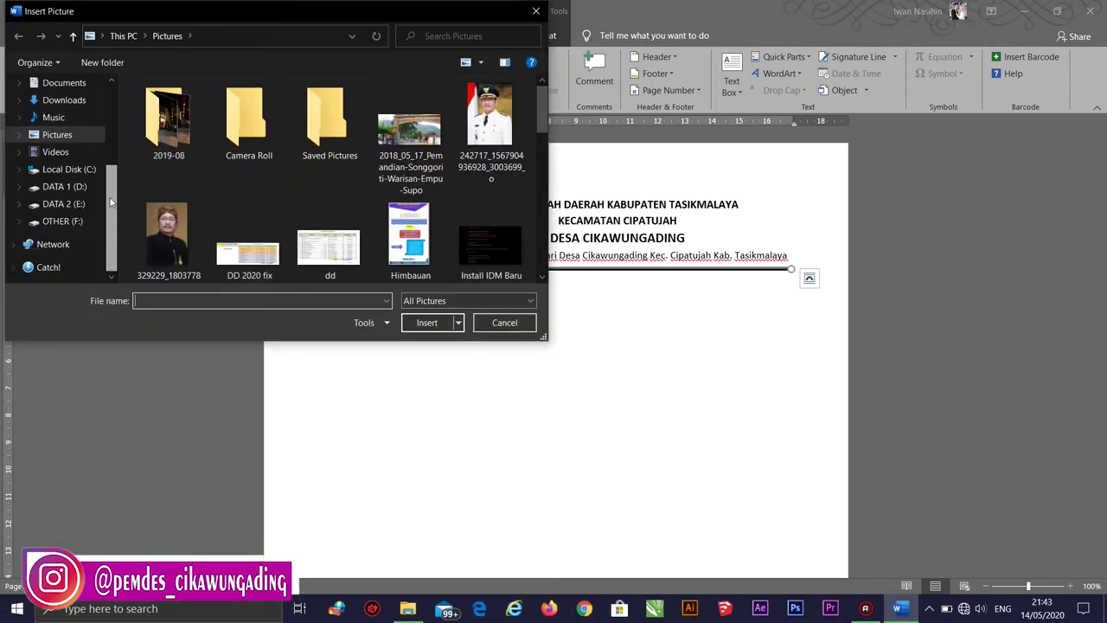
click(65, 186)
scroll(206, 192, down, 2)
scroll(250, 188, down, 1)
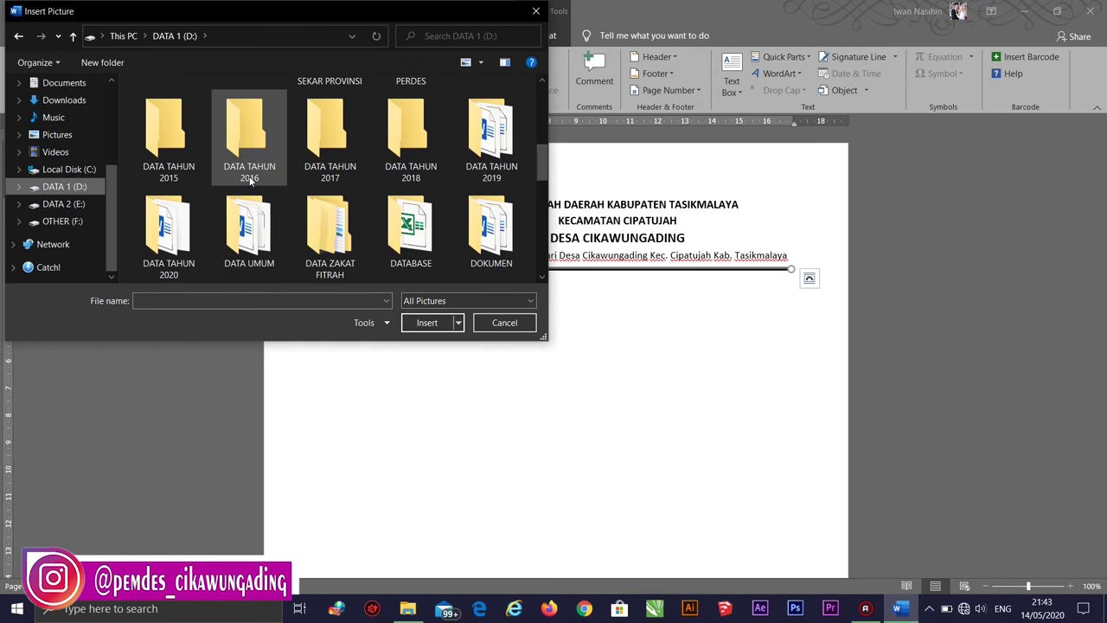
scroll(250, 179, down, 2)
scroll(251, 186, down, 1)
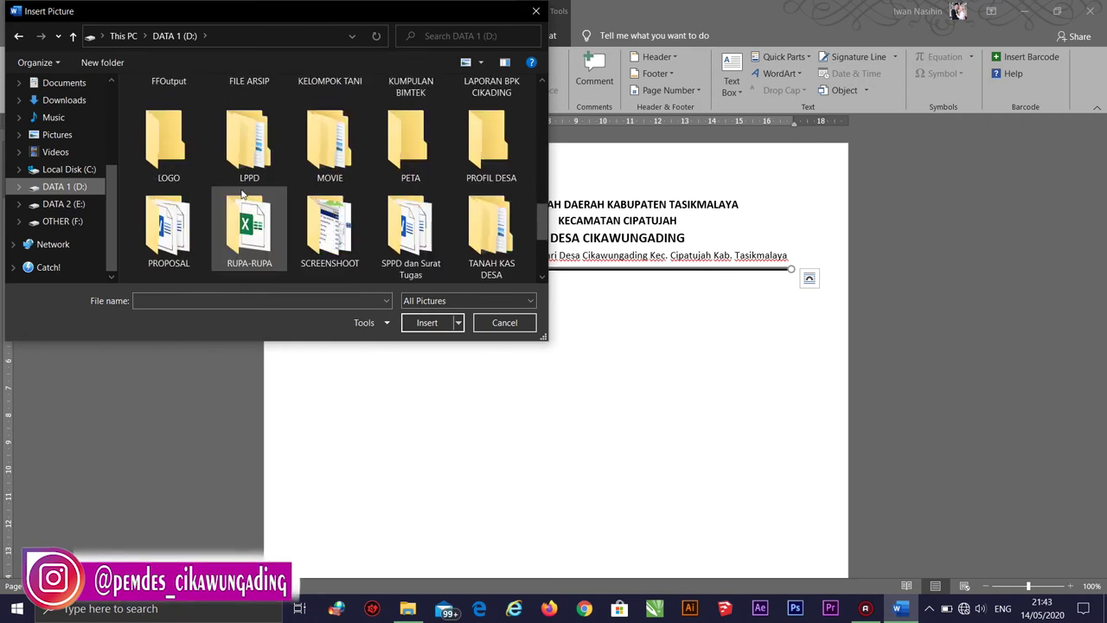
Step: Insert the Kabupaten Tasikmalaya logo from the LOGO folder
double_click(176, 170)
scroll(336, 194, down, 1)
scroll(344, 188, up, 1)
scroll(344, 189, down, 1)
scroll(346, 190, down, 3)
scroll(349, 192, down, 3)
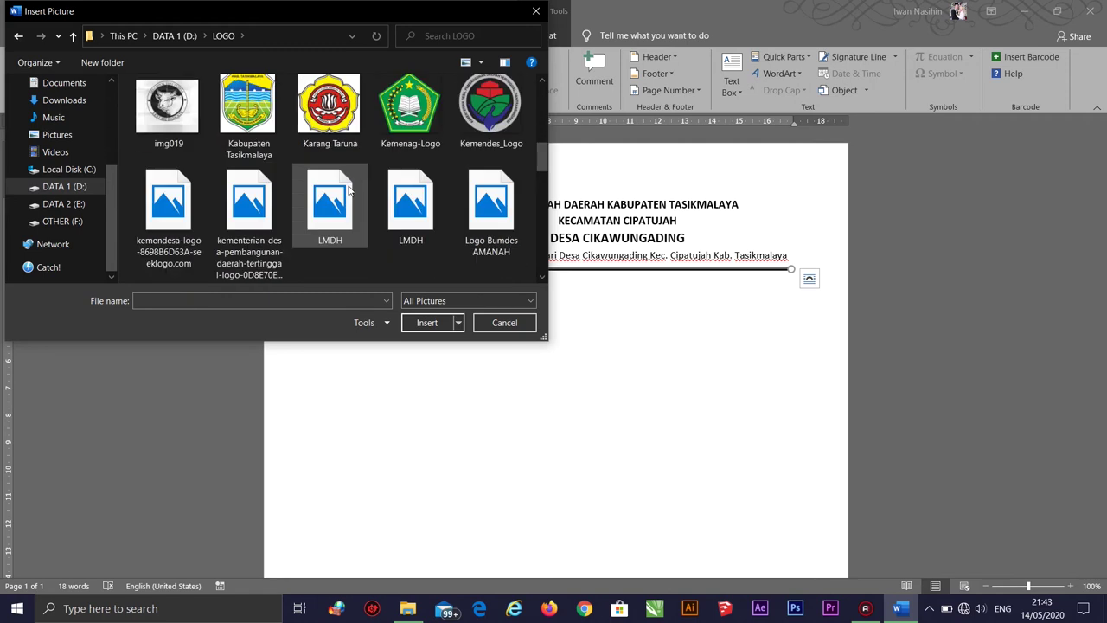
click(250, 124)
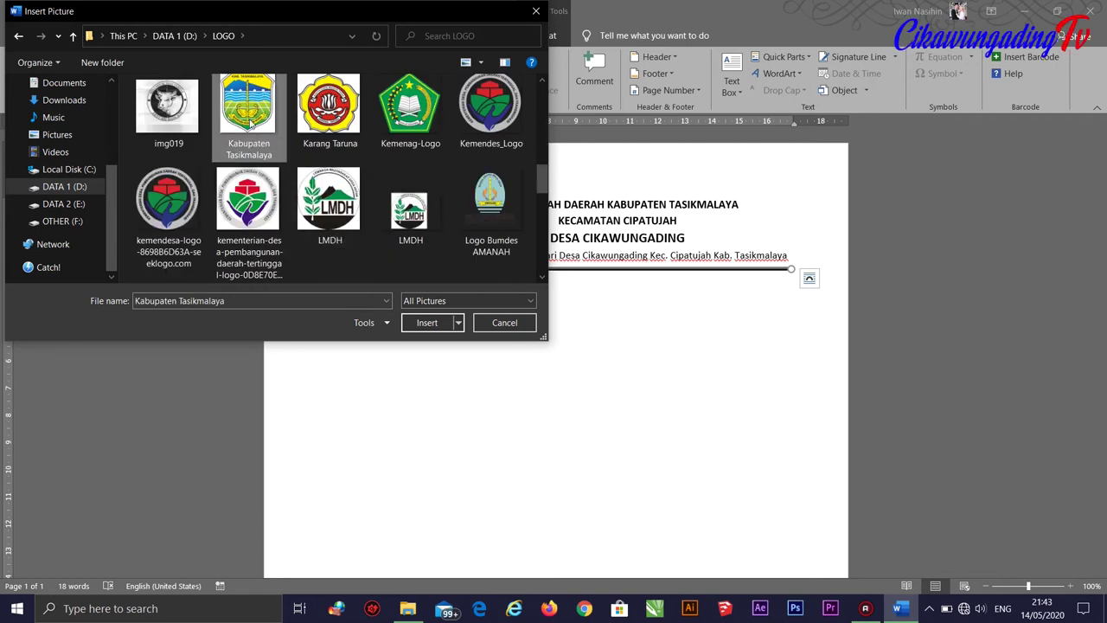
click(436, 326)
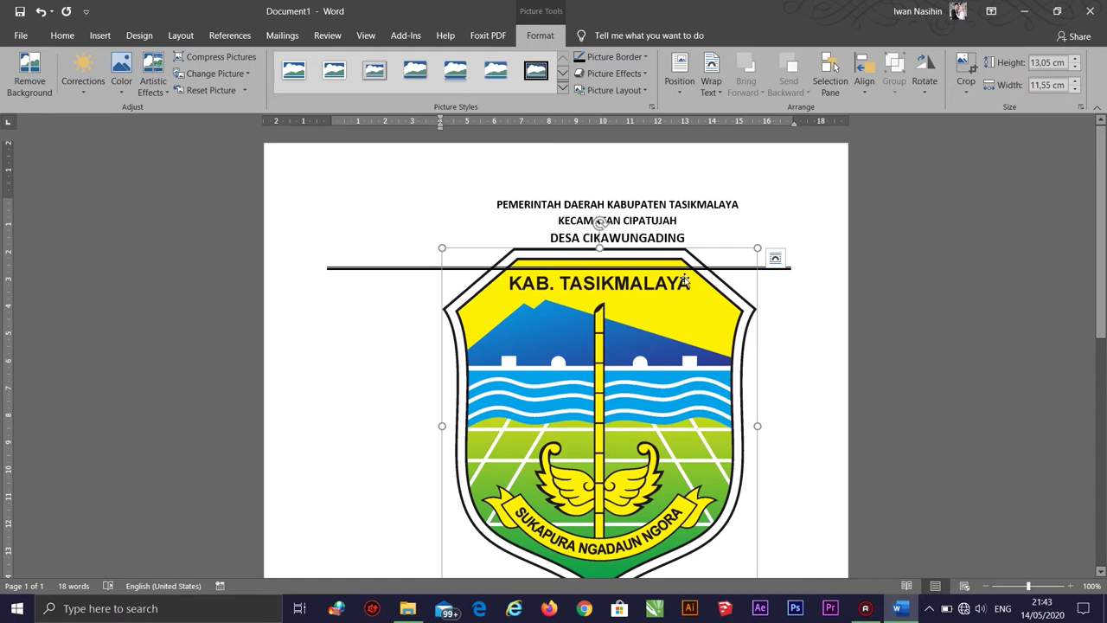
Step: Set the logo In Front of Text, shrink it to about 2.34 × 2.31 cm, and place it left of the headings
click(775, 261)
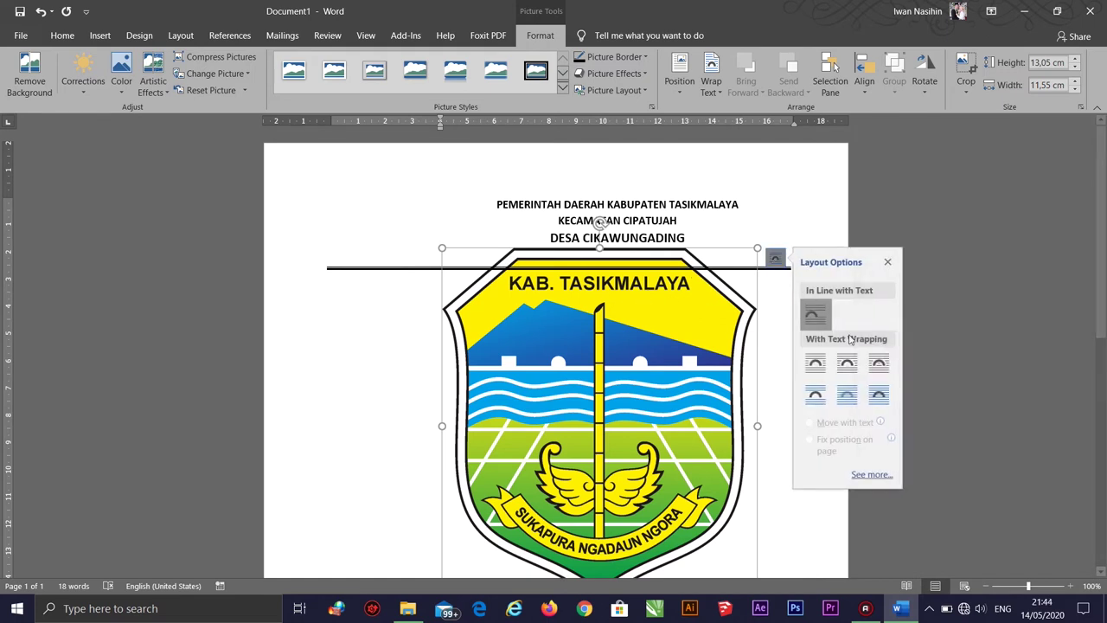
click(883, 396)
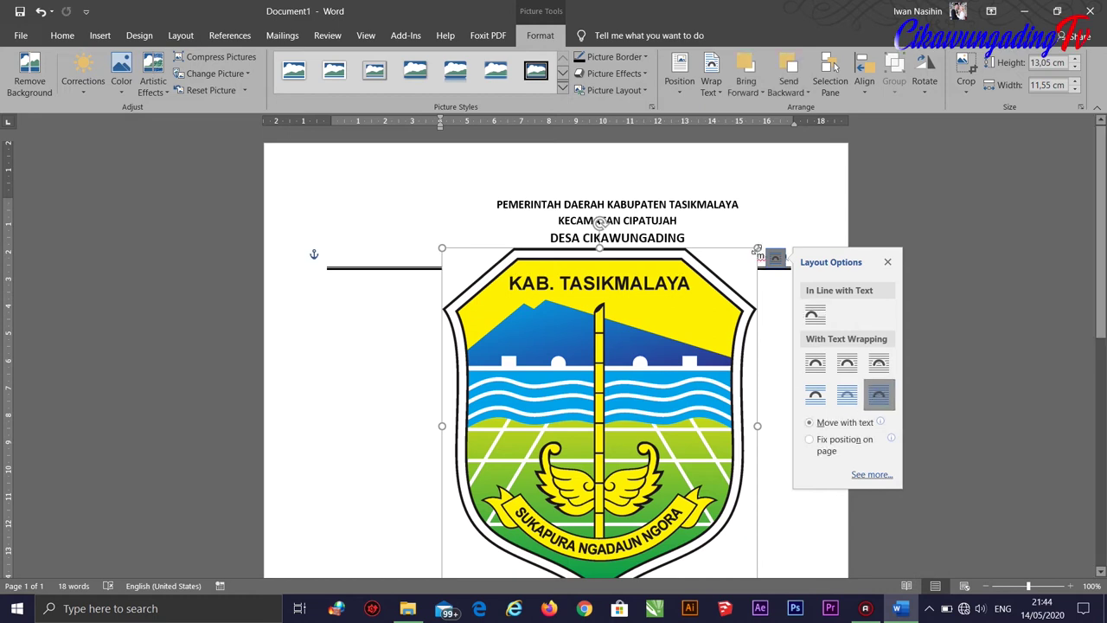
drag(757, 248, 535, 465)
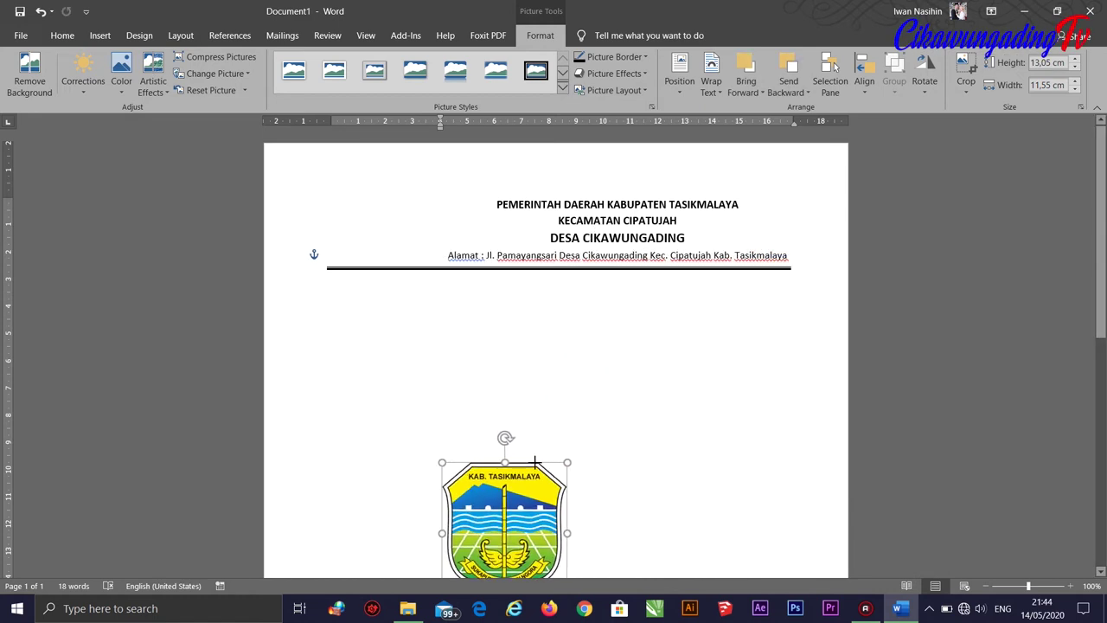
drag(530, 505, 415, 246)
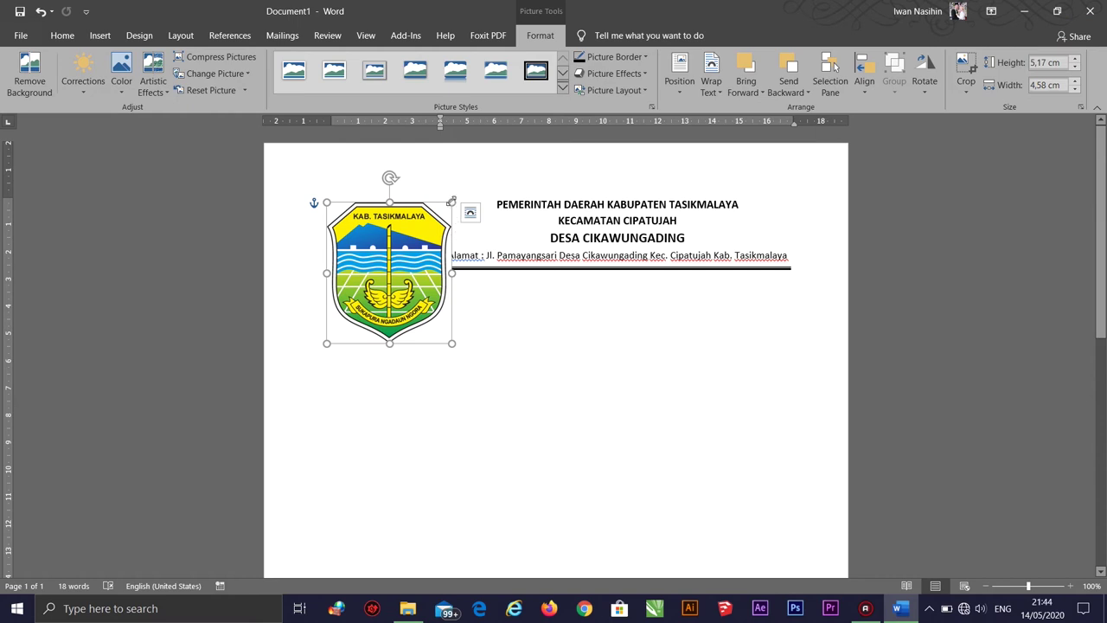
mouse_move(451, 202)
mouse_down()
mouse_move(394, 267)
mouse_move(387, 226)
mouse_move(405, 196)
mouse_move(414, 228)
mouse_move(379, 219)
mouse_up()
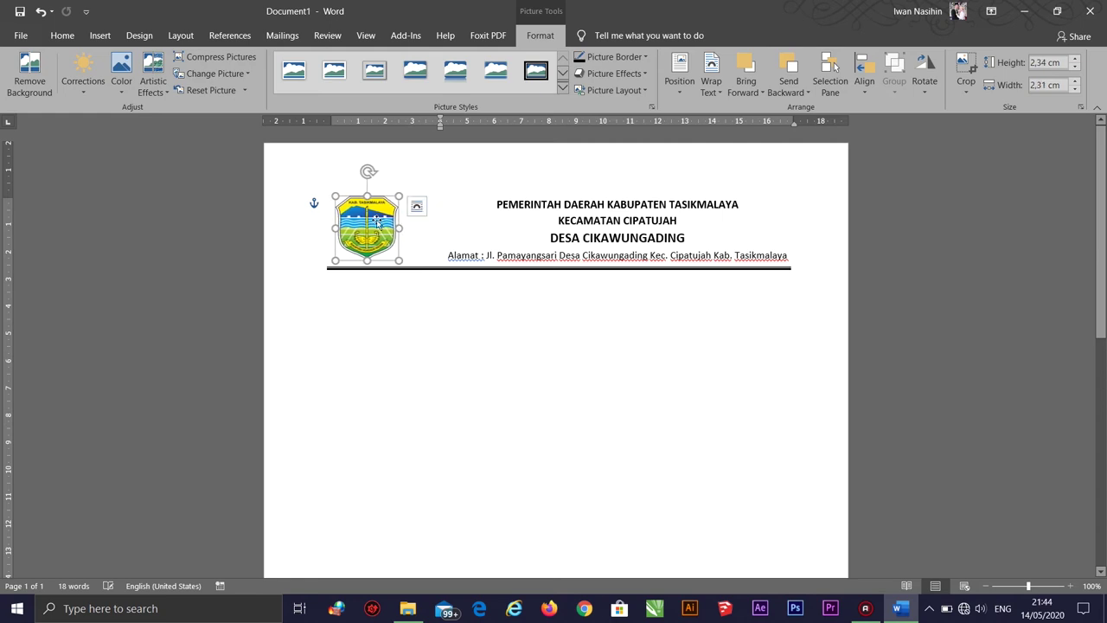
drag(496, 205, 509, 205)
Step: Select the whole letterhead and drag its left indent leftward toward the logo
triple_click(314, 205)
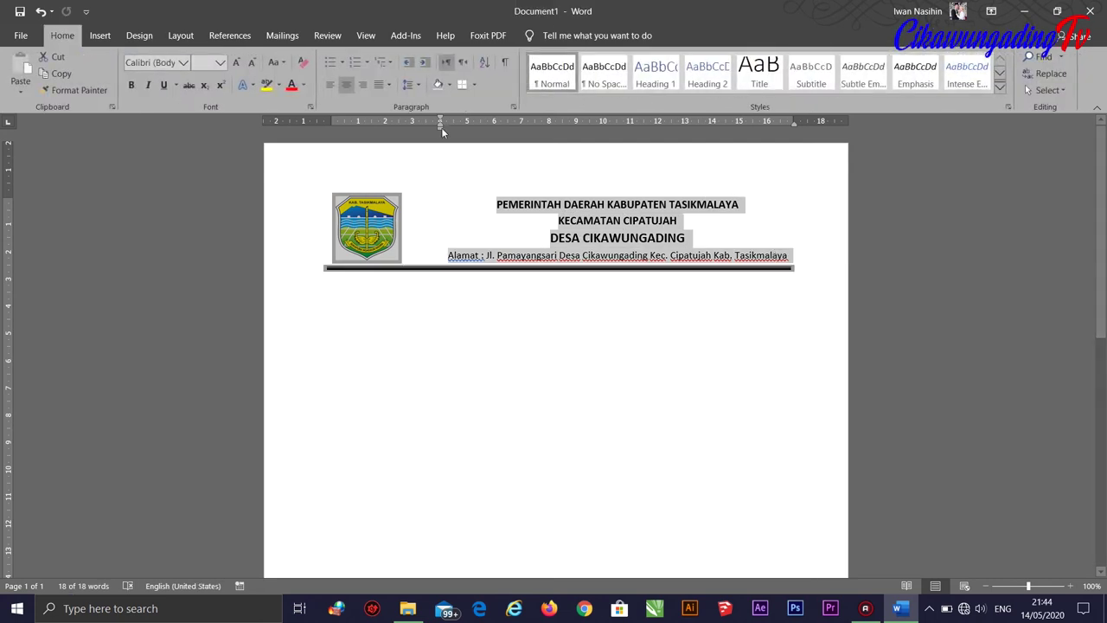
drag(438, 137, 406, 130)
click(619, 363)
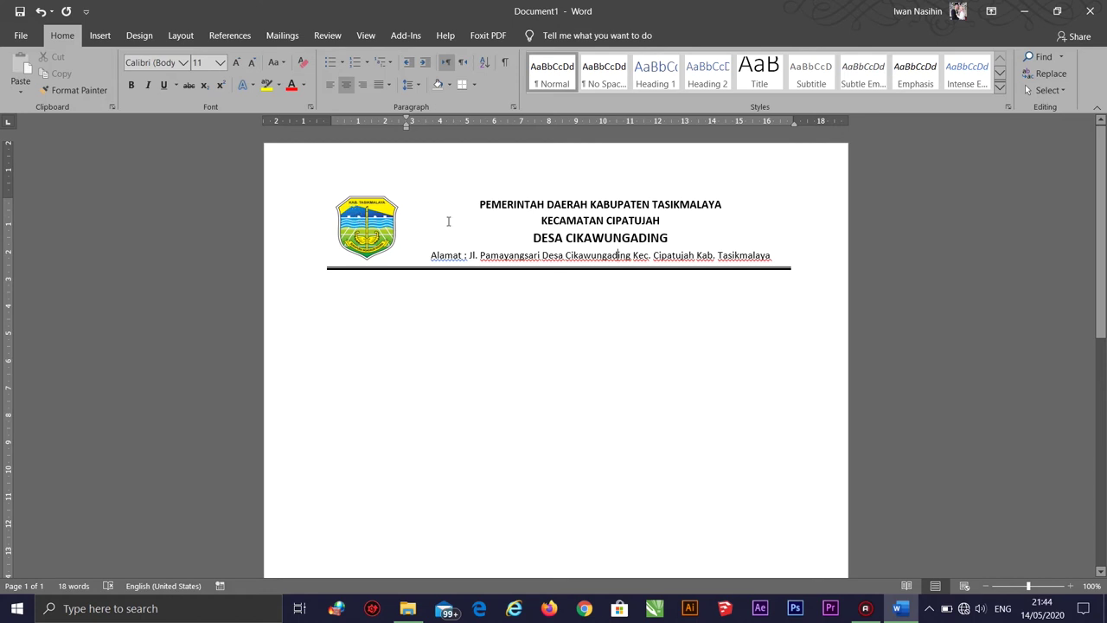
click(594, 320)
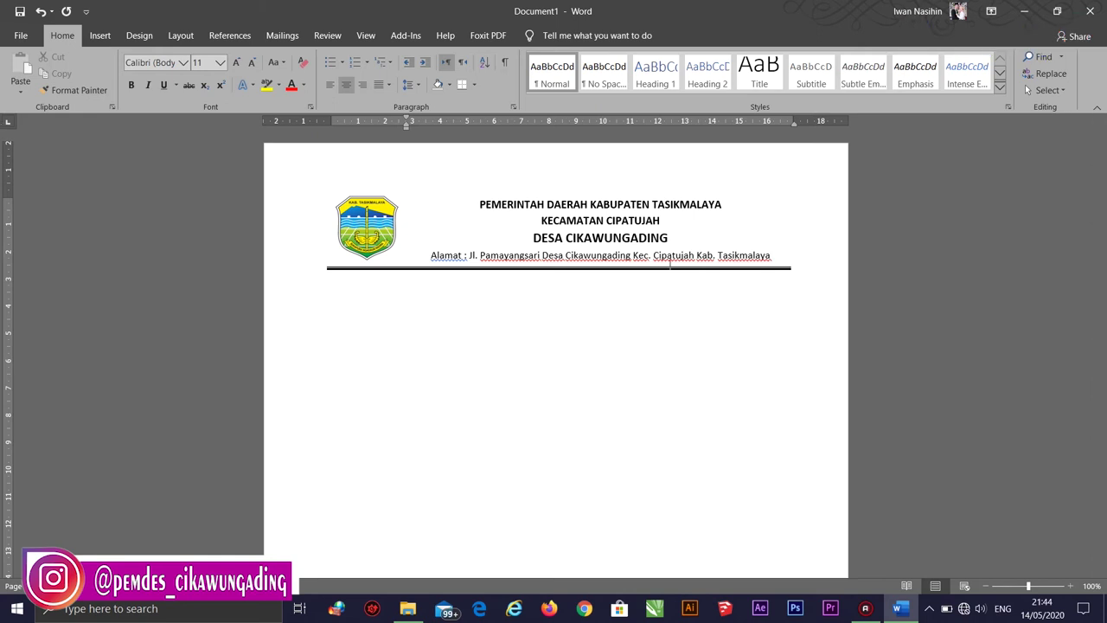
Step: Add blank lines so the document runs onto a second page
key(Return)
key(Return)
key(Return)
key(Return)
key(Return)
key(Return)
key(Return)
key(Return)
key(Return)
key(Return)
key(Return)
key(Return)
key(Return)
key(Return)
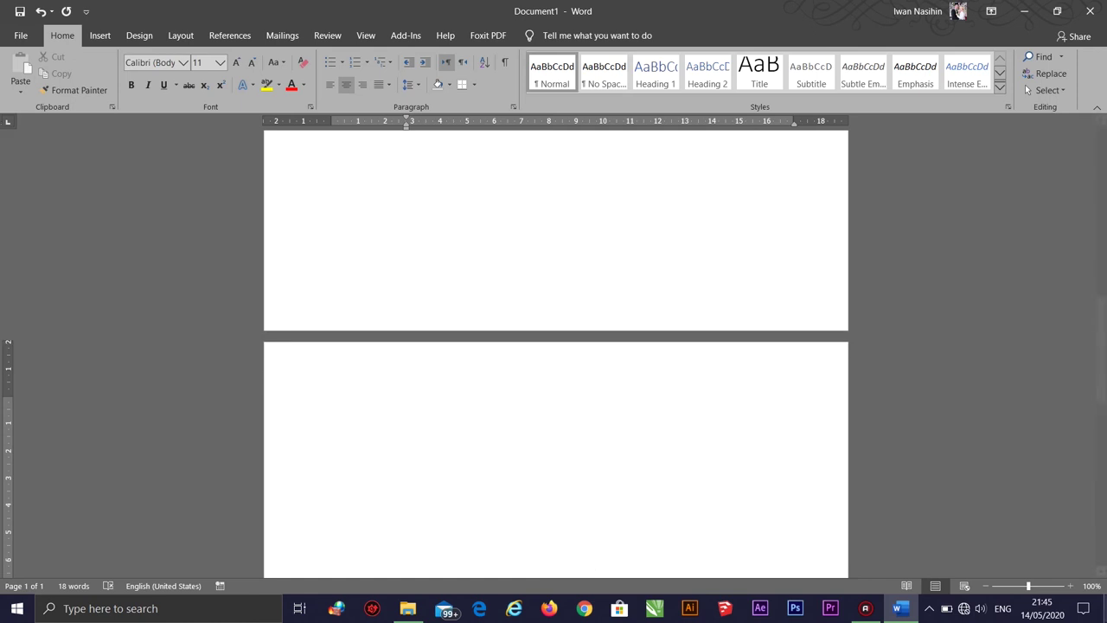
scroll(699, 509, up, 2)
scroll(449, 442, down, 1)
scroll(588, 392, down, 1)
scroll(573, 390, up, 1)
scroll(573, 388, down, 2)
Step: Select the whole letterhead, including the Tasikmalaya logo and the double rule
scroll(569, 389, up, 1)
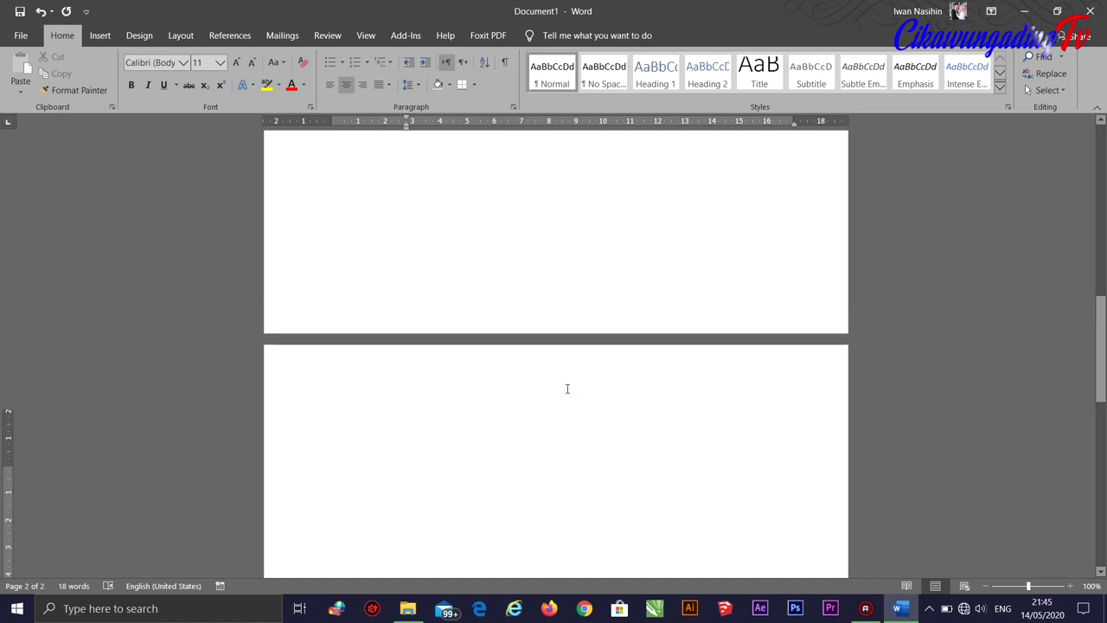
scroll(558, 391, up, 14)
scroll(507, 428, up, 1)
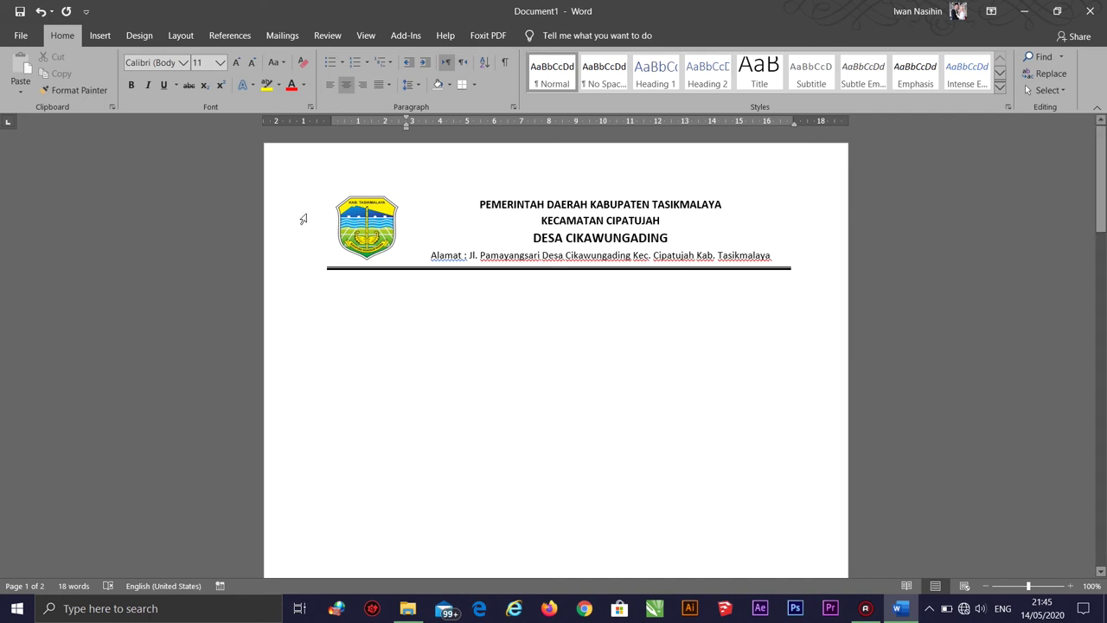
drag(296, 204, 340, 273)
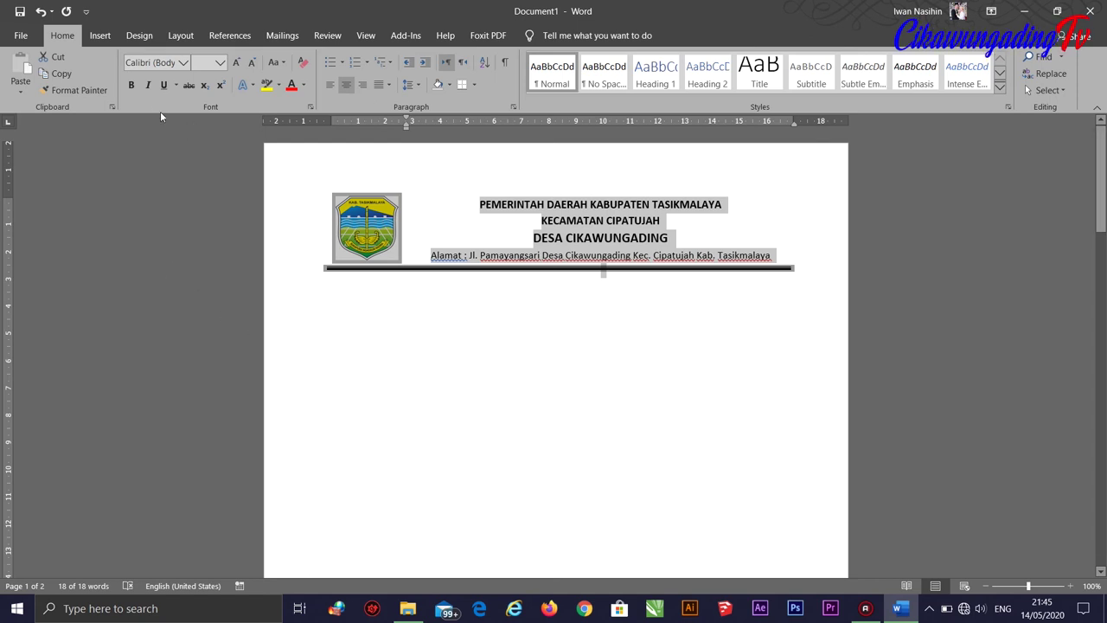
Step: Copy the letterhead and paste it into the page header, with Different First Page unchecked
click(61, 74)
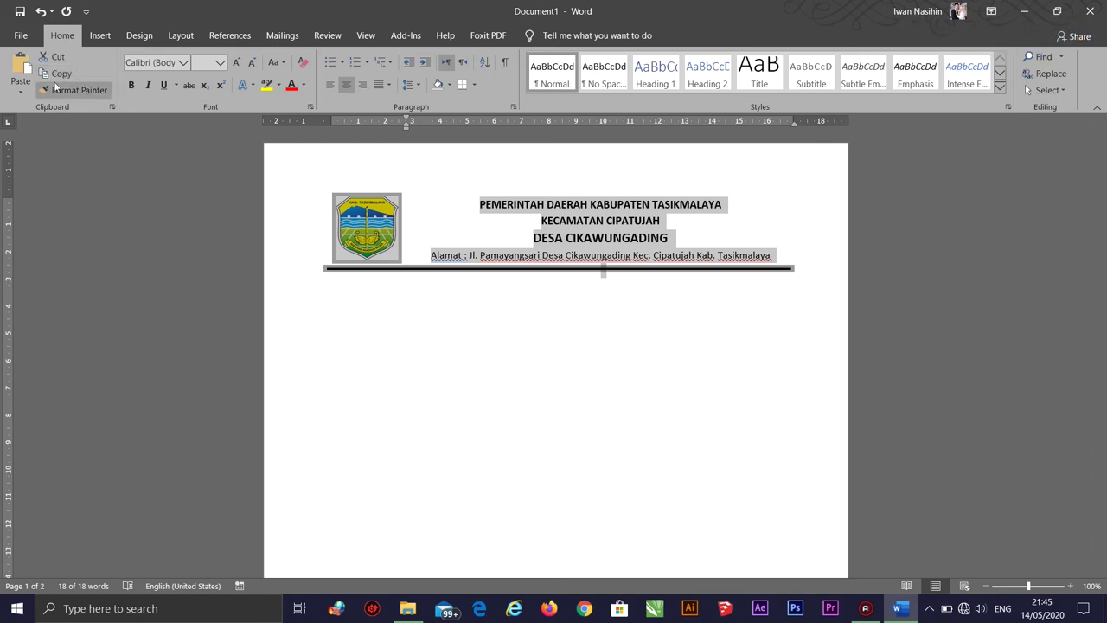
click(516, 342)
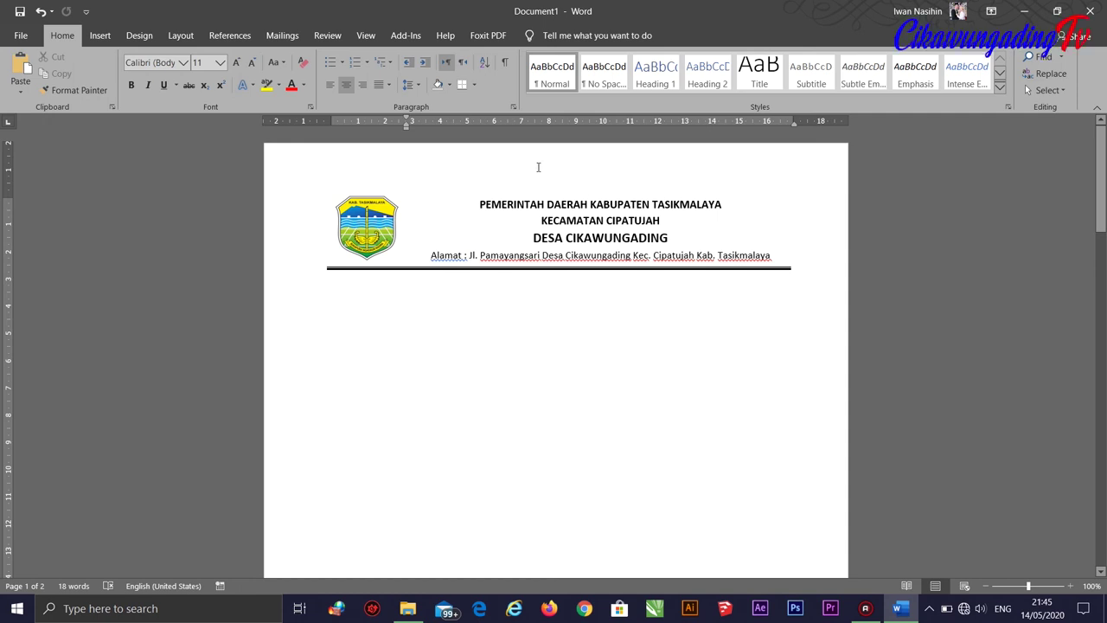
double_click(540, 164)
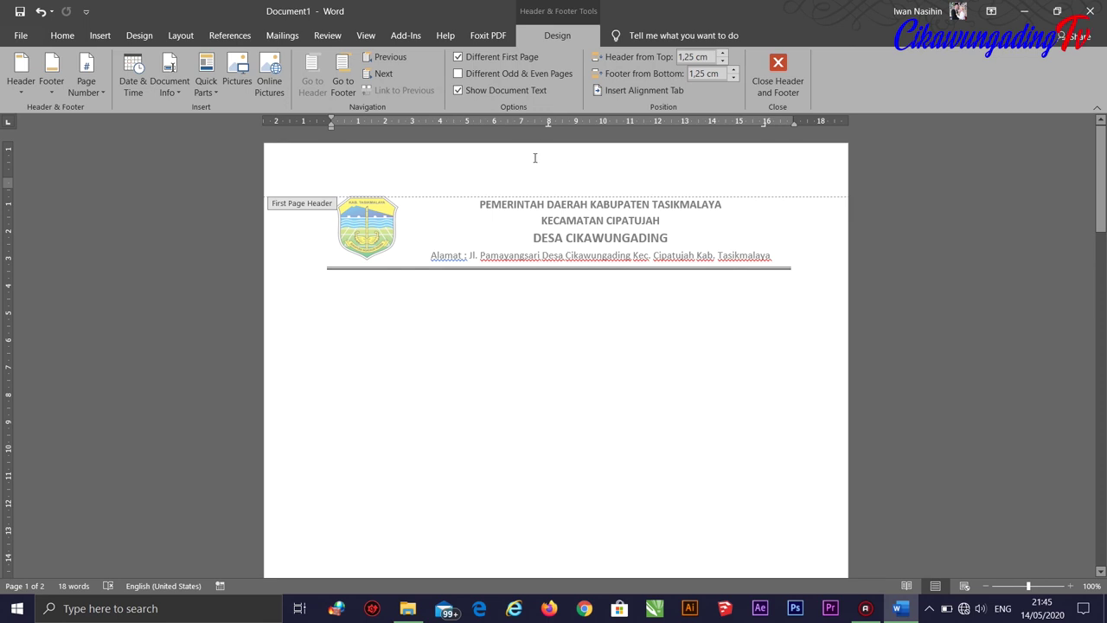
click(459, 58)
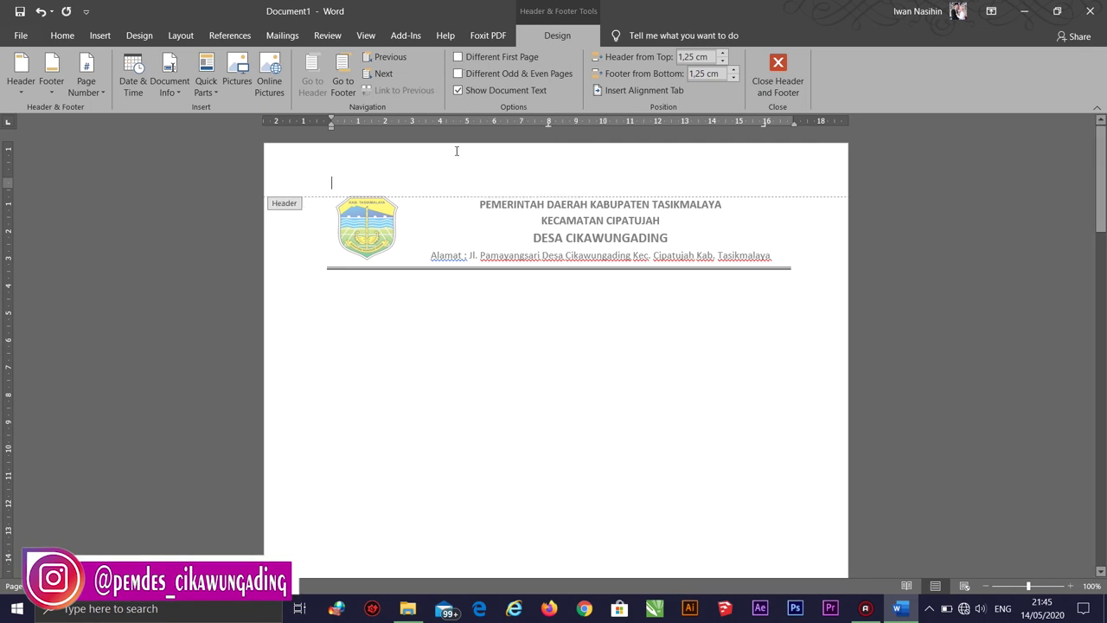
key(ctrl+v)
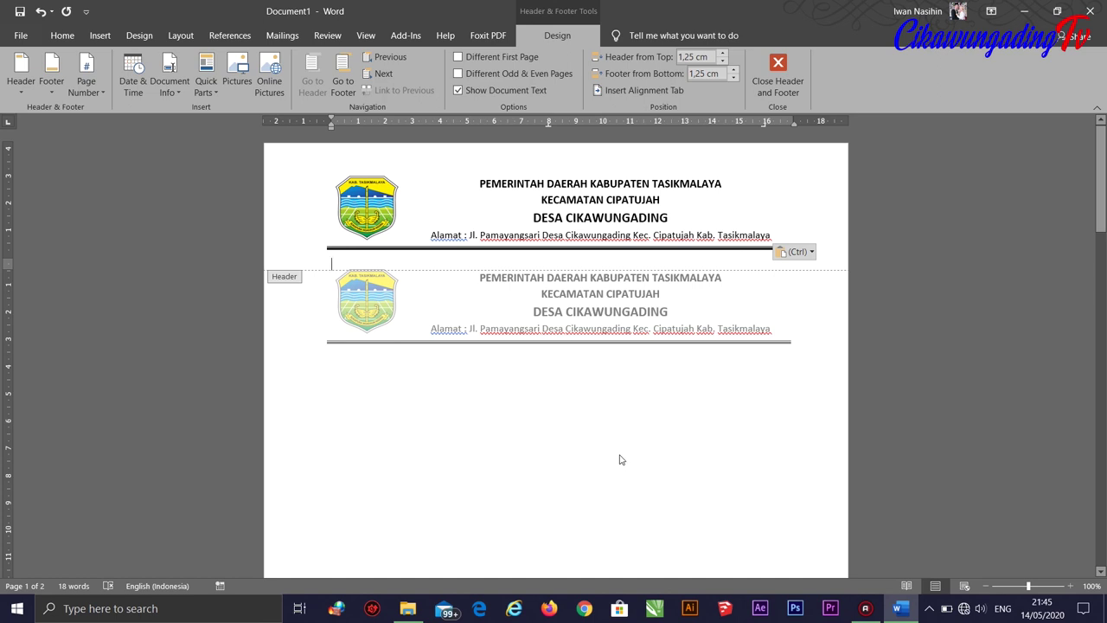
Step: Return to the document body and delete the original letterhead there
double_click(535, 392)
drag(294, 285, 315, 335)
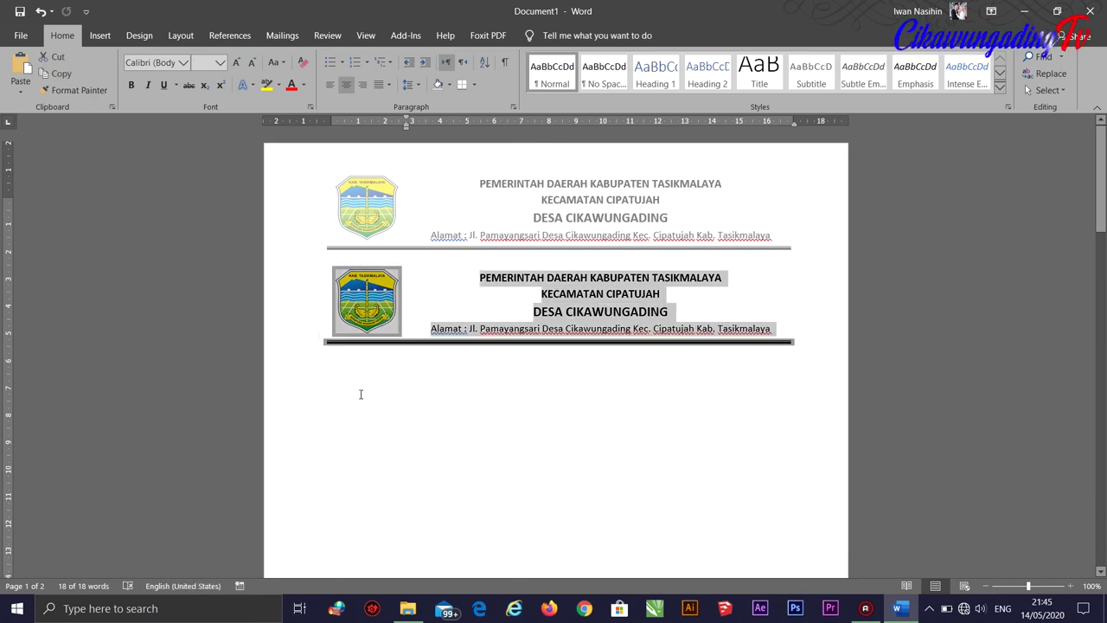
key(Delete)
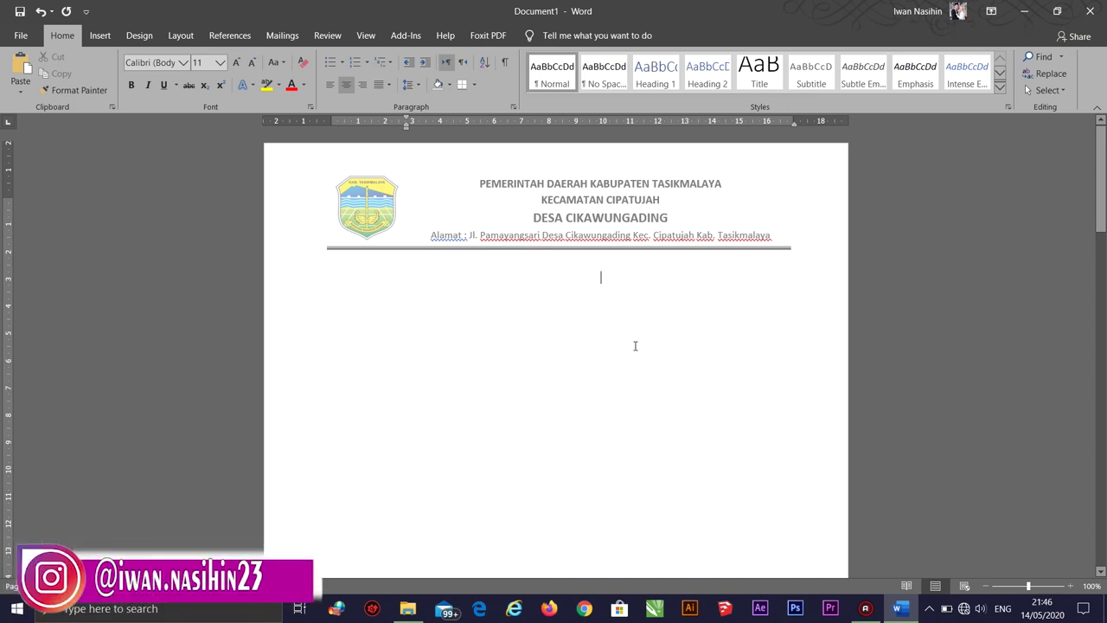
Step: Insert a page break at the end of the document to create a third page
scroll(605, 312, down, 3)
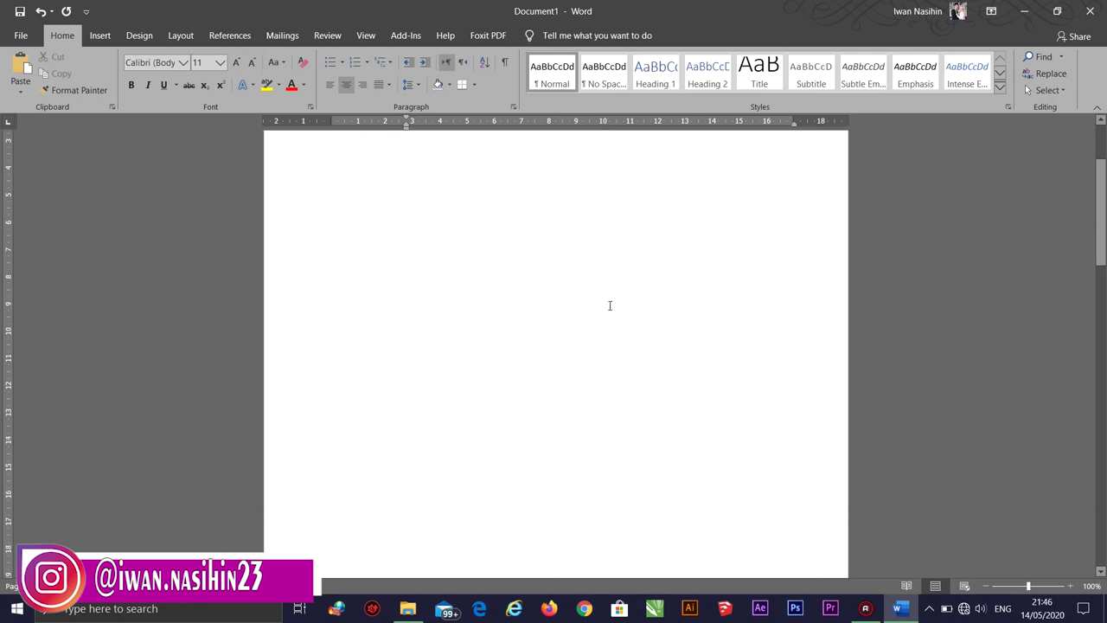
scroll(610, 307, down, 5)
scroll(614, 304, down, 4)
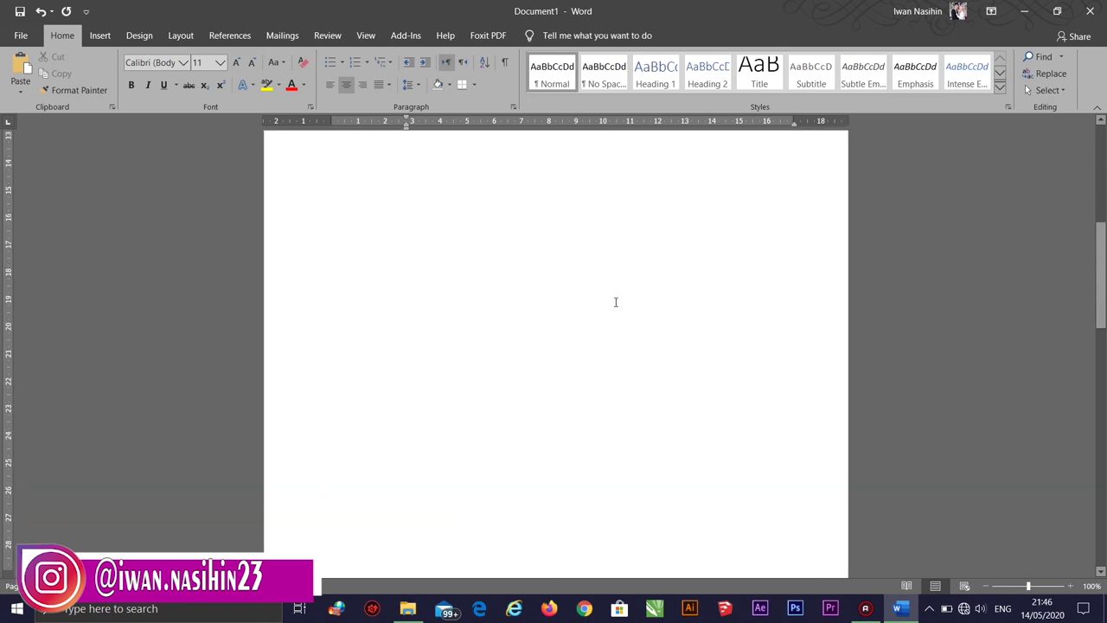
scroll(618, 300, down, 4)
scroll(617, 300, down, 4)
scroll(579, 380, down, 2)
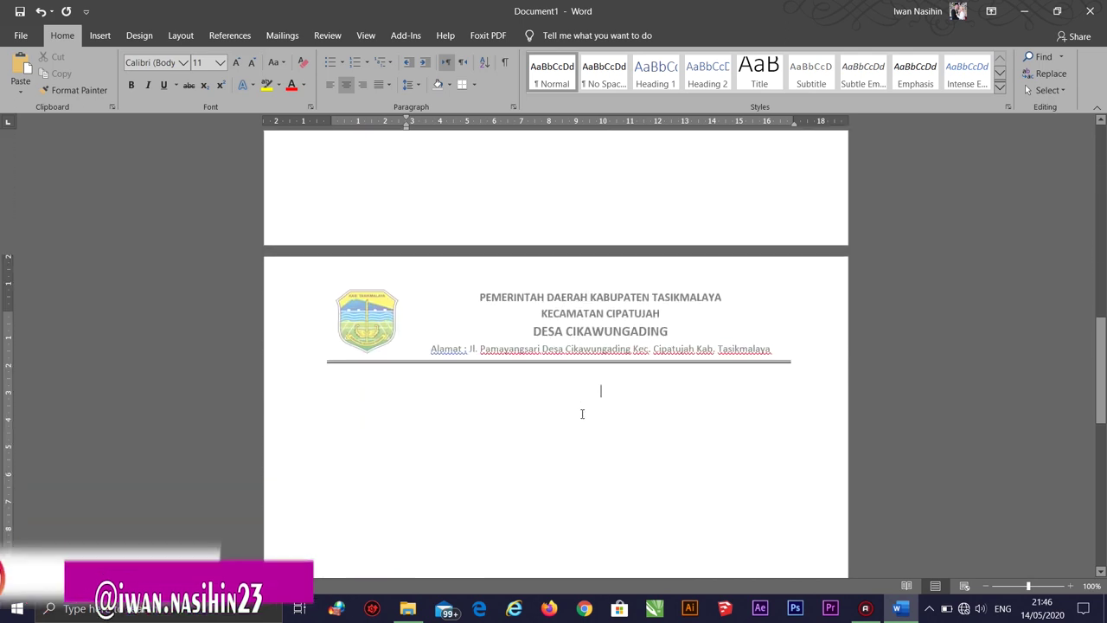
scroll(600, 424, down, 6)
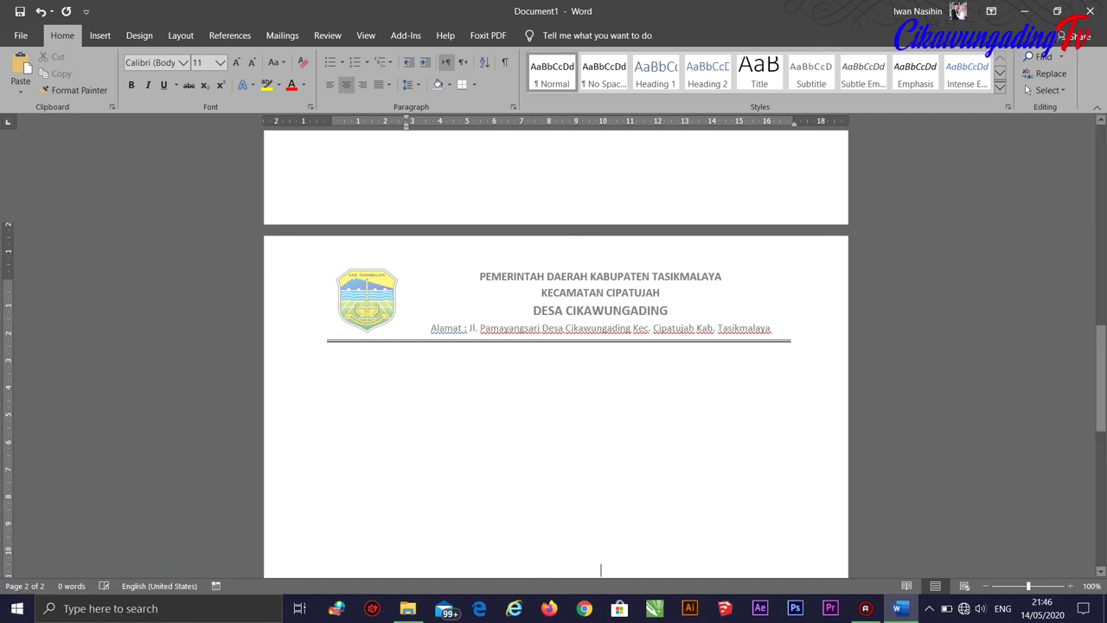
key(ctrl+Return)
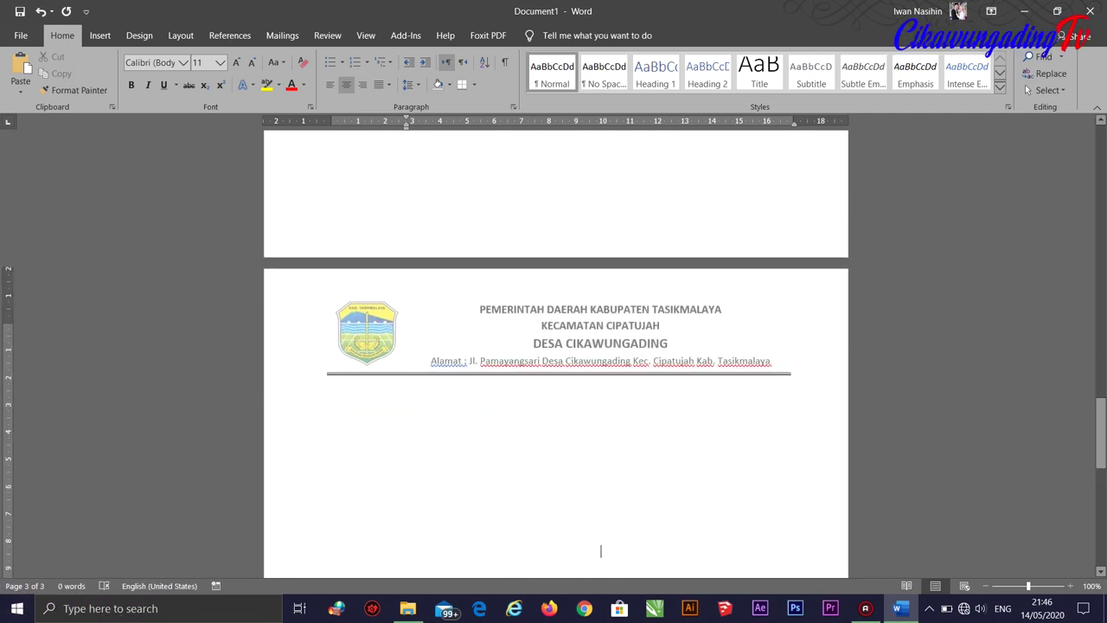
Step: Scroll back up through the pages to check the letterhead repeats in each header
scroll(591, 413, up, 4)
scroll(556, 452, up, 8)
scroll(534, 516, up, 8)
scroll(530, 489, up, 5)
scroll(530, 488, up, 5)
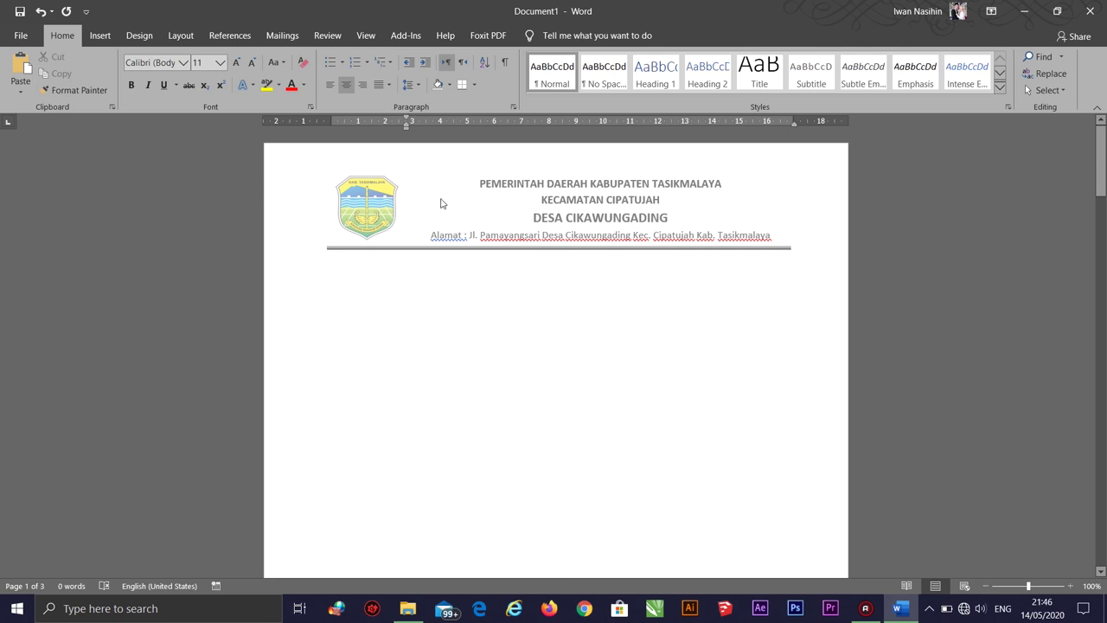
scroll(494, 259, down, 1)
scroll(489, 265, up, 1)
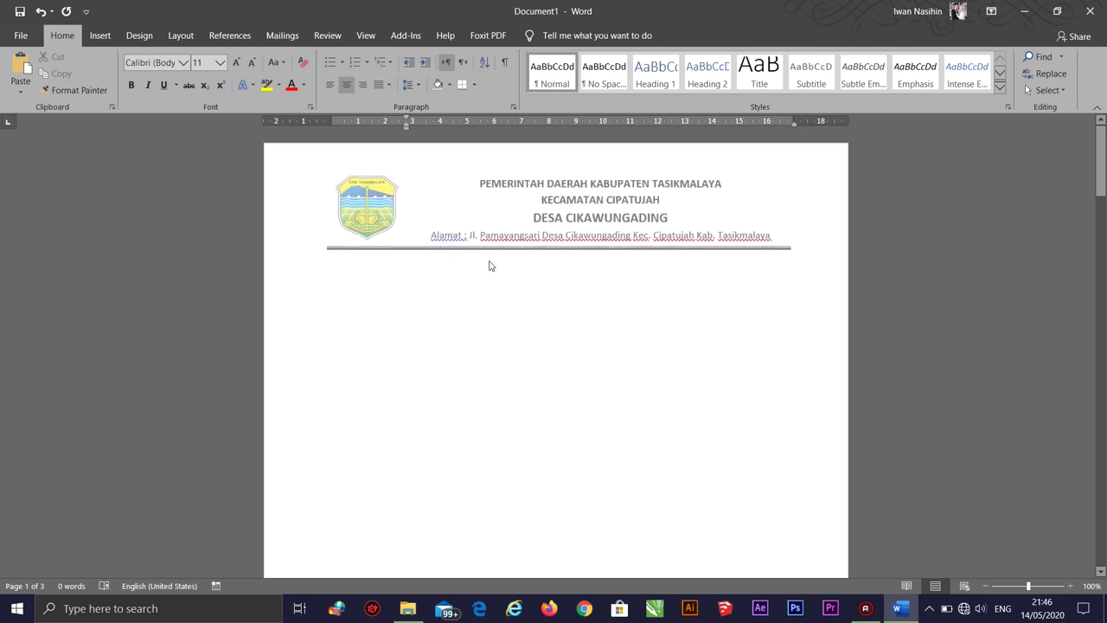